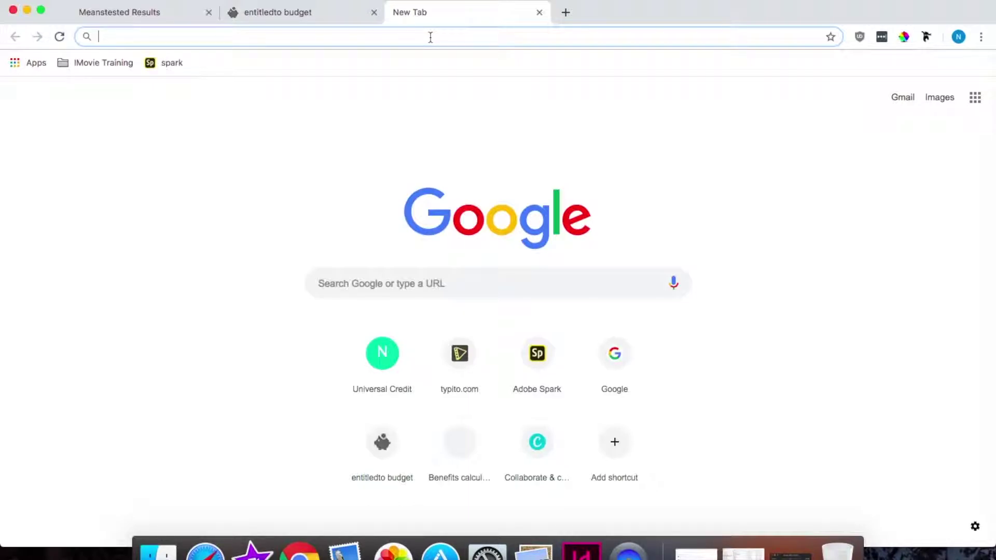
{"action": "type", "text": "www.n"}
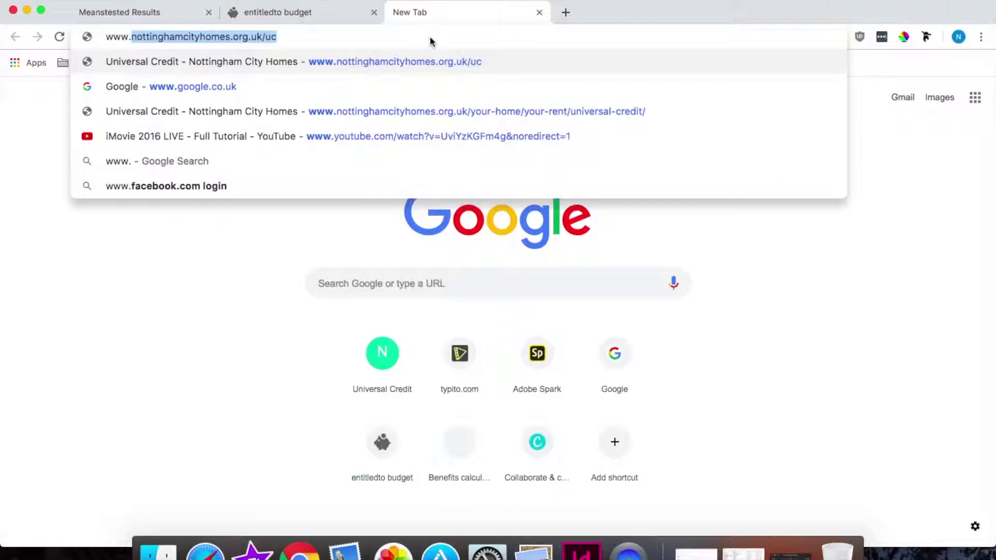
{"action": "type", "text": "ottinghamc"}
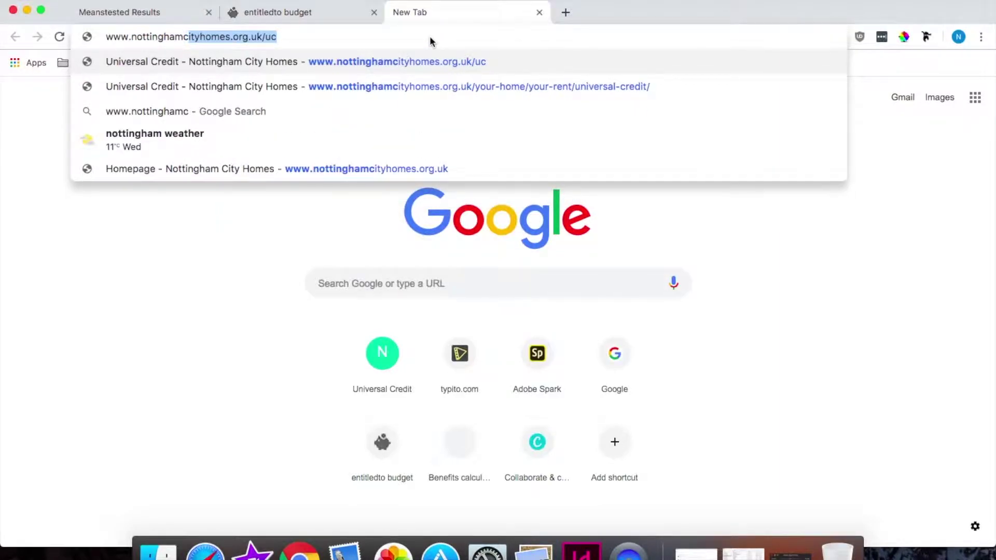
{"action": "type", "text": "ityhom"}
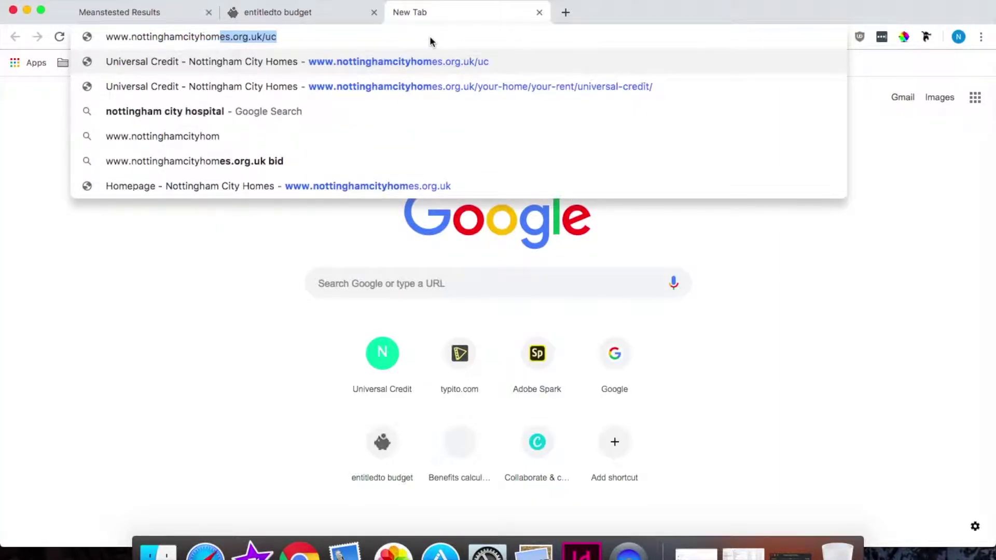
{"action": "type", "text": "es.org.uk/"}
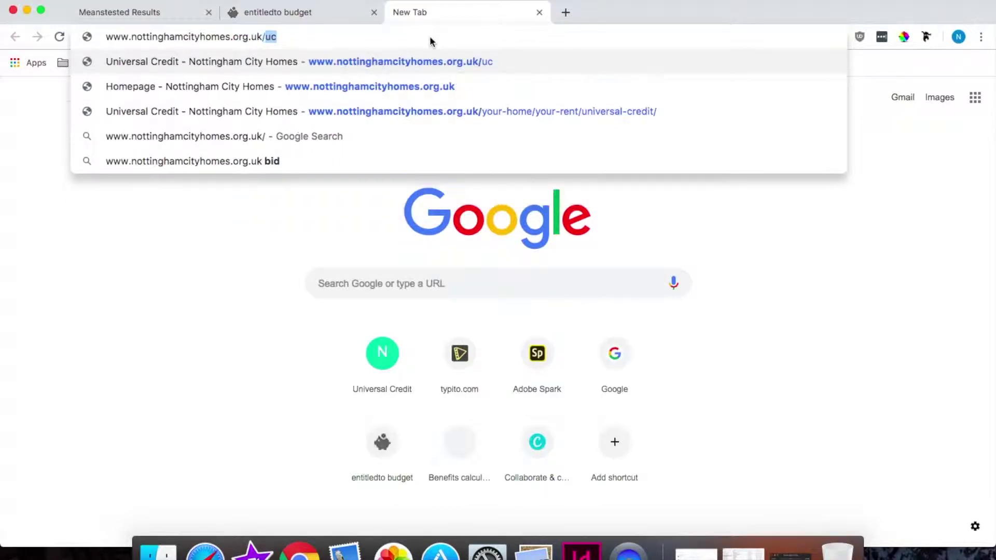
{"action": "type", "text": "uc"}
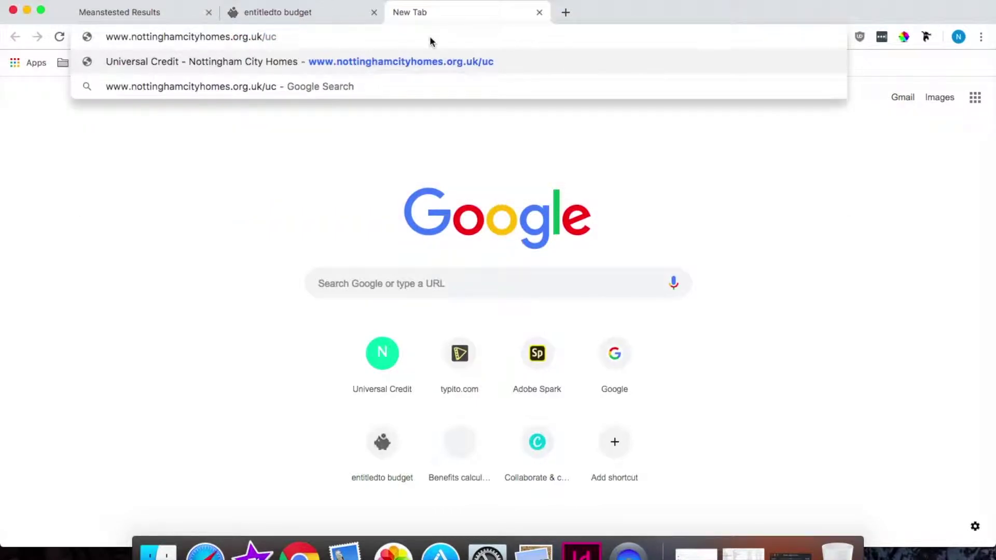
{"action": "key", "text": "Return"}
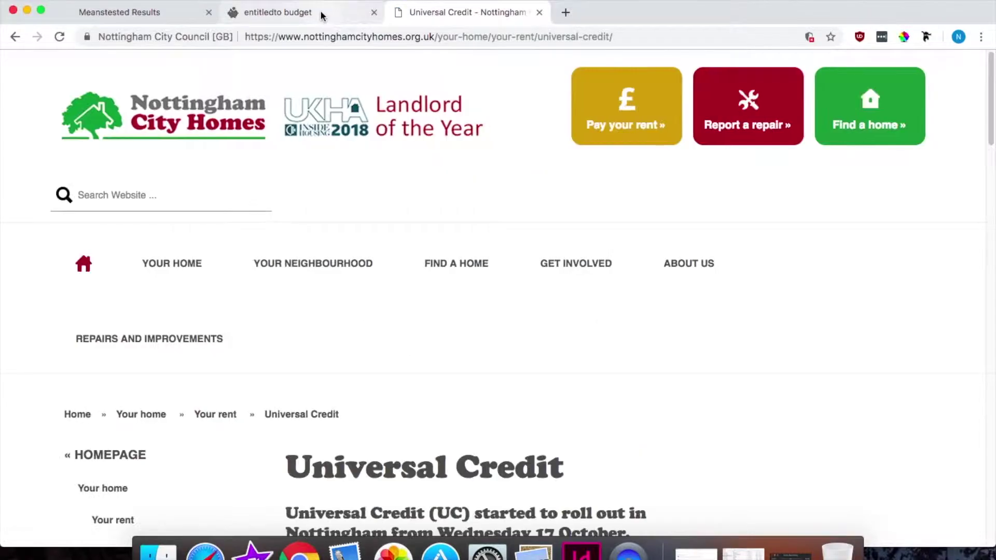
Step: Switch to the entitledto budget tab and scroll down to the blank Outgoings section
{"action": "left_click_drag", "start_coordinate": [989, 76], "coordinate": [989, 330]}
{"action": "left_click", "coordinate": [336, 12]}
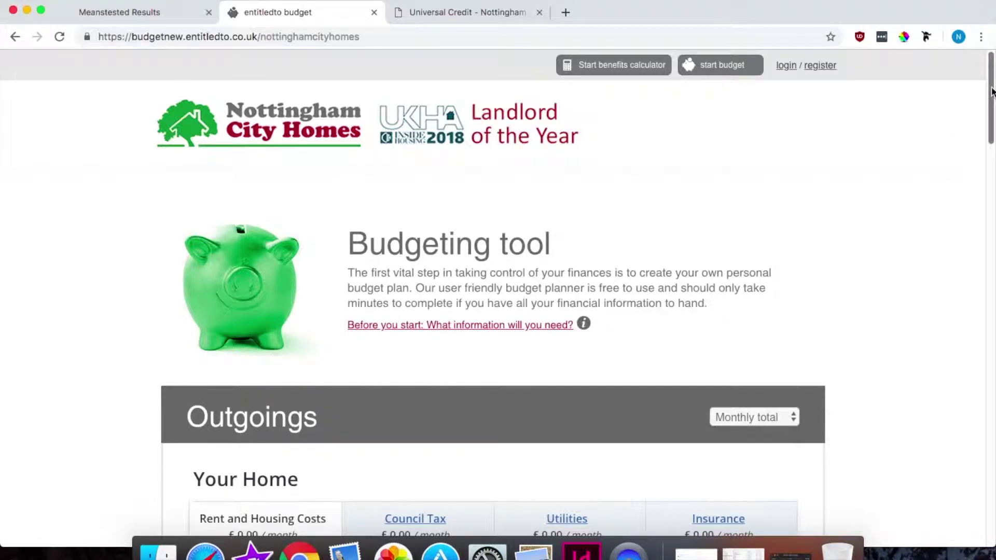
{"action": "mouse_move", "coordinate": [991, 90]}
{"action": "left_mouse_down"}
{"action": "mouse_move", "coordinate": [991, 104]}
{"action": "mouse_move", "coordinate": [992, 96]}
{"action": "left_mouse_up"}
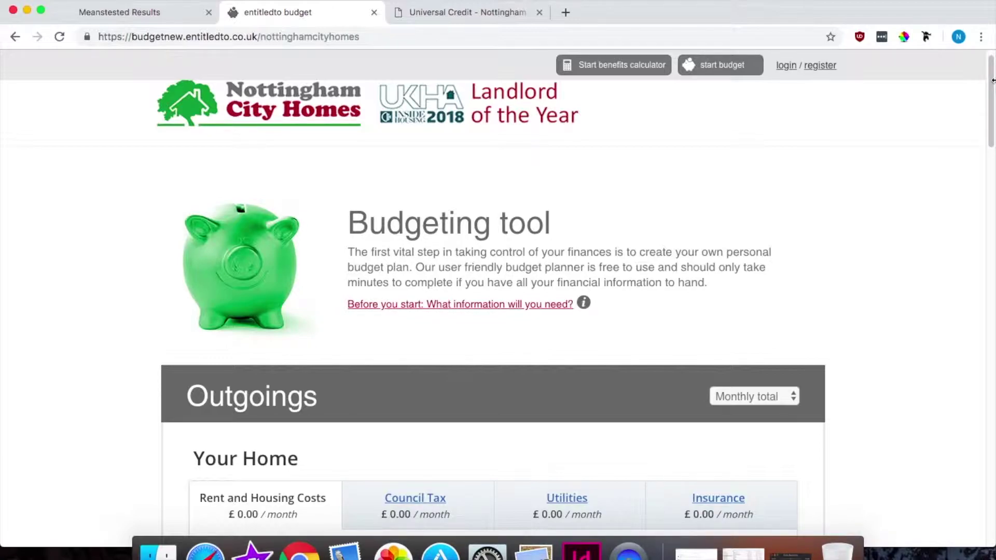
{"action": "left_click_drag", "start_coordinate": [993, 97], "coordinate": [992, 109]}
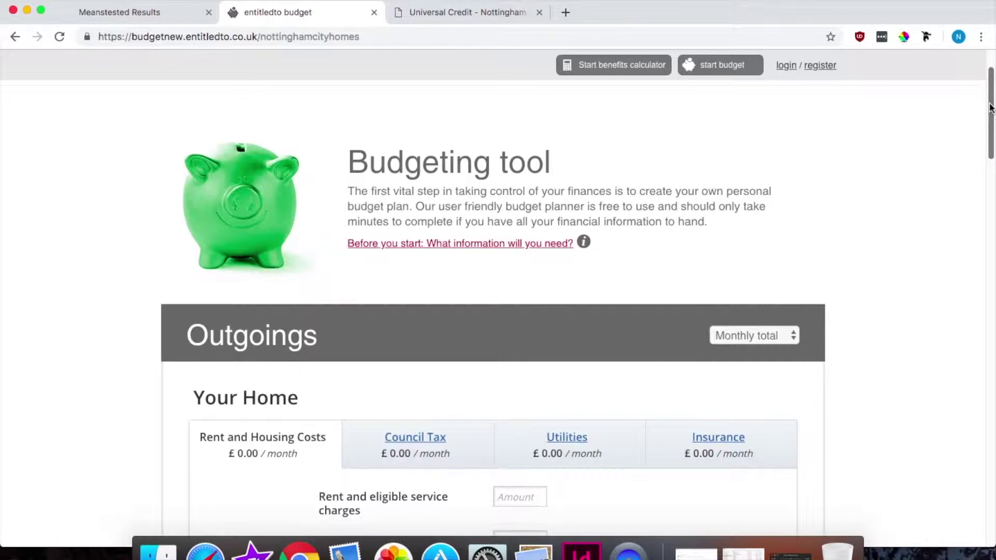
{"action": "left_click_drag", "start_coordinate": [992, 103], "coordinate": [991, 120]}
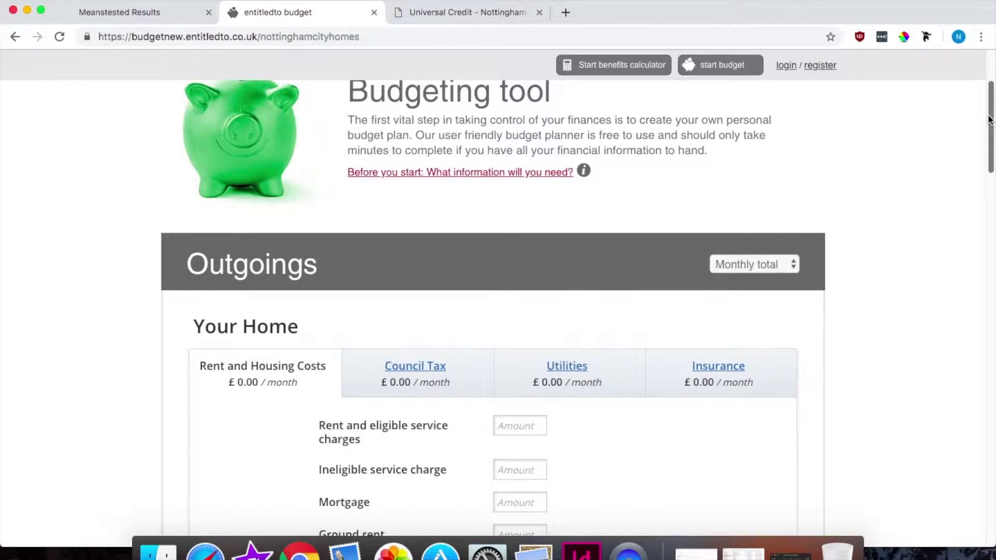
{"action": "left_click_drag", "start_coordinate": [990, 119], "coordinate": [992, 120]}
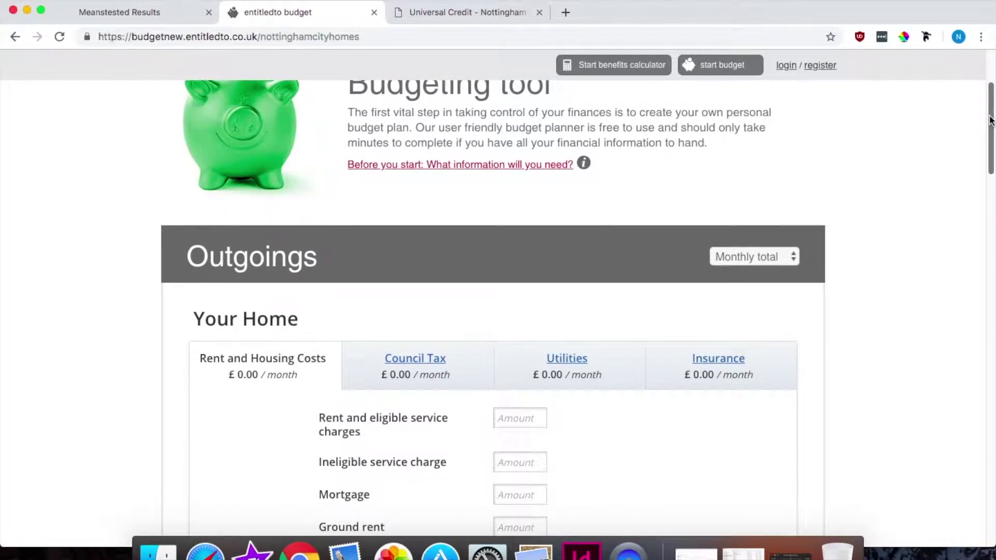
{"action": "scroll", "coordinate": [993, 152], "scroll_direction": "up", "scroll_amount": 1}
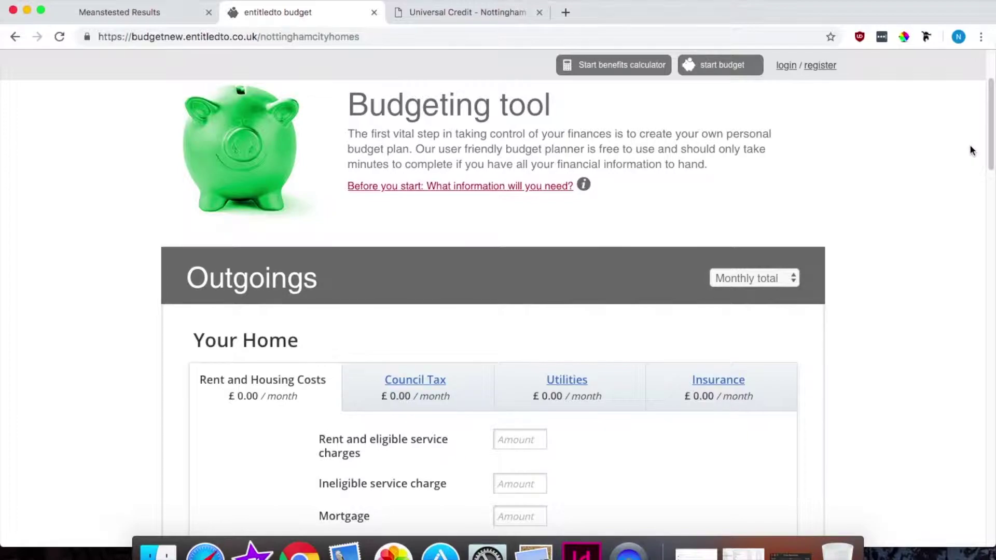
{"action": "left_click_drag", "start_coordinate": [992, 137], "coordinate": [992, 143]}
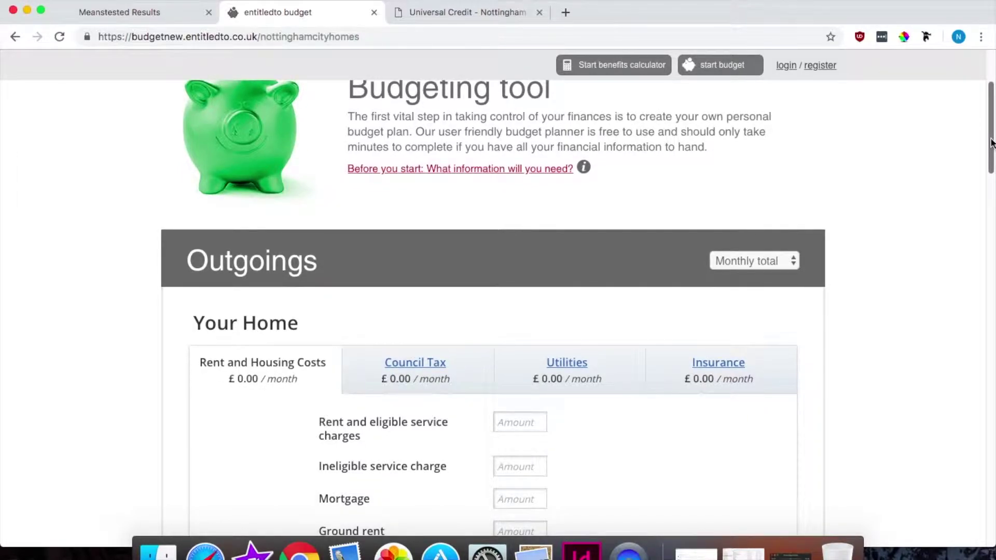
{"action": "left_click_drag", "start_coordinate": [992, 142], "coordinate": [994, 171]}
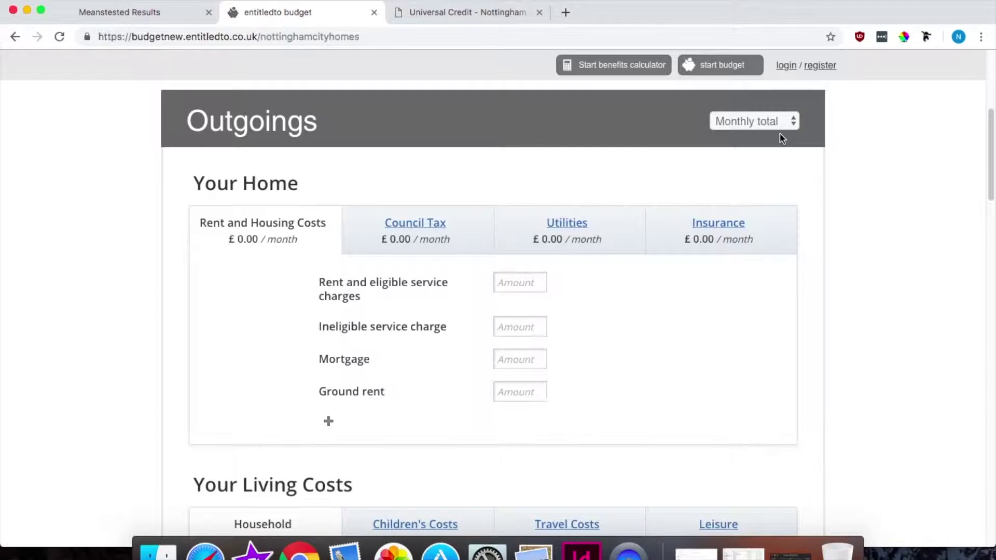
Step: Try the Weekly, Monthly and Fortnightly total periods, finally leaving Outgoings on Weekly total
{"action": "left_click", "coordinate": [787, 125]}
{"action": "left_click", "coordinate": [629, 125]}
{"action": "left_click", "coordinate": [736, 120]}
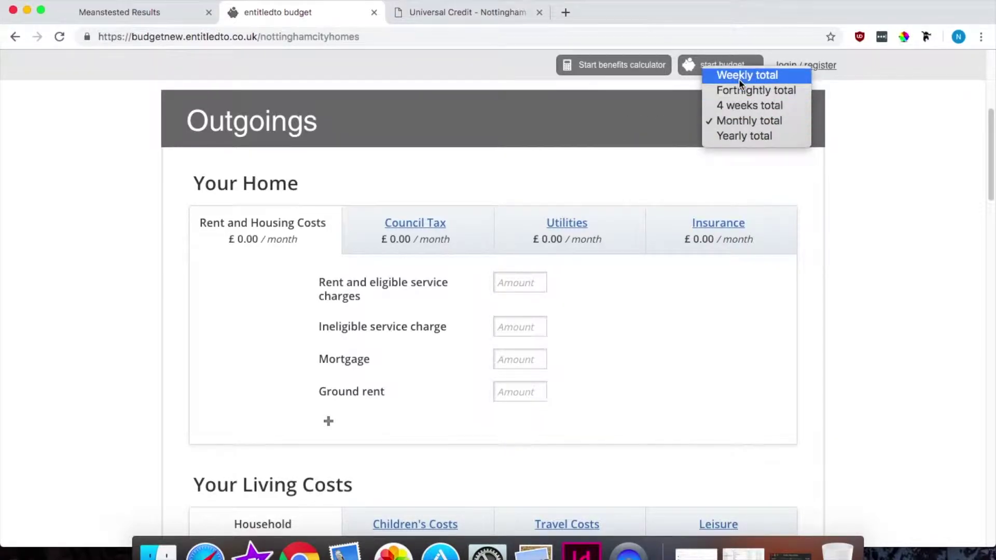
{"action": "left_click", "coordinate": [739, 79]}
{"action": "left_click", "coordinate": [748, 121]}
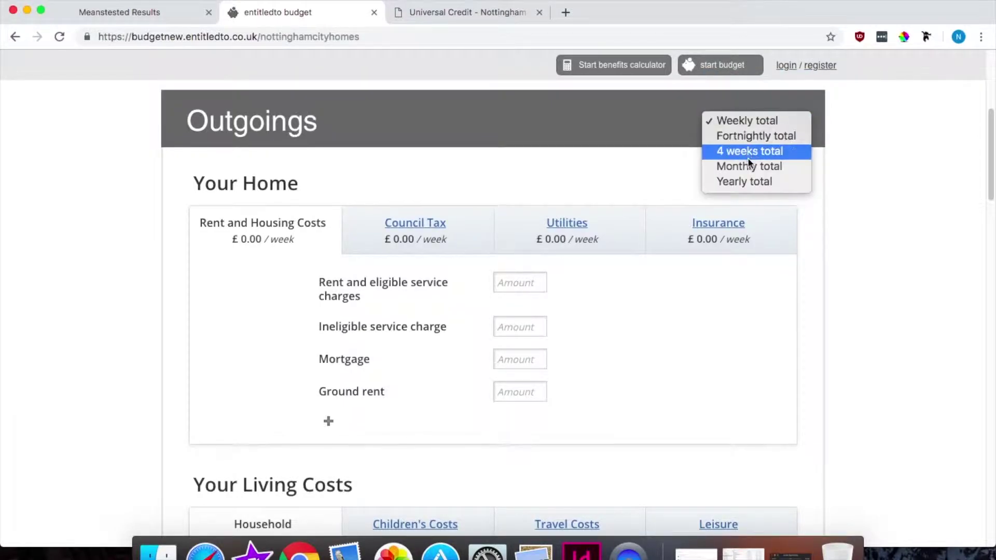
{"action": "left_click", "coordinate": [749, 165]}
{"action": "left_click", "coordinate": [752, 124]}
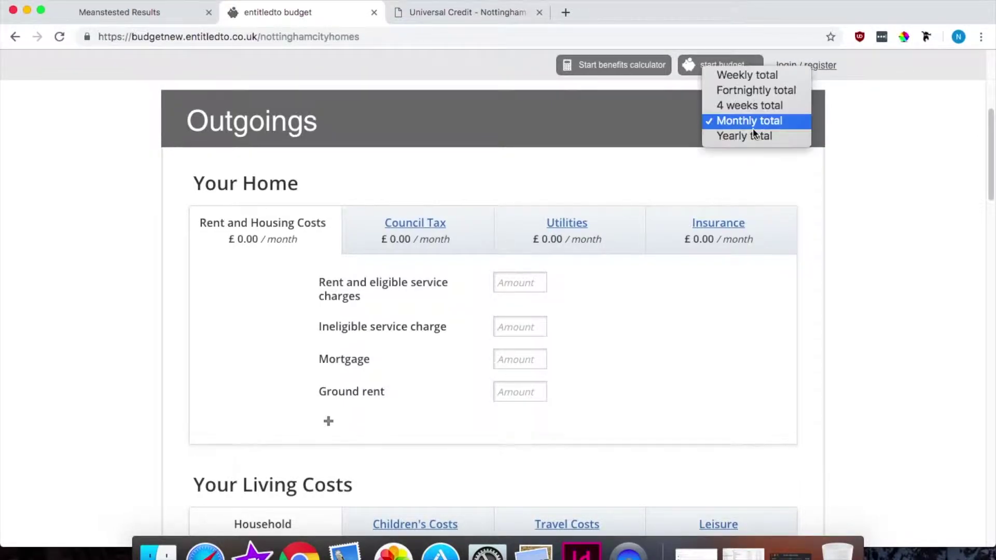
{"action": "left_click", "coordinate": [766, 90]}
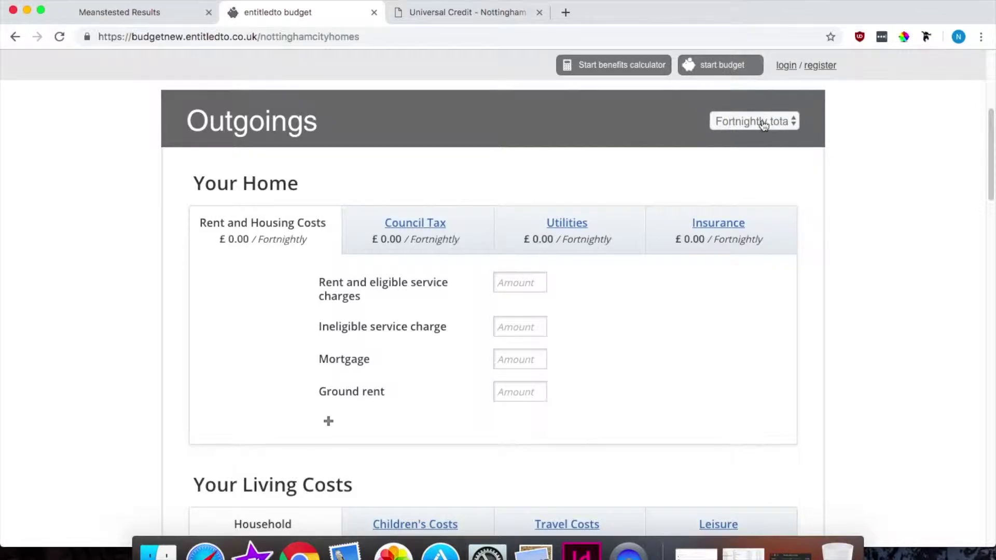
{"action": "left_click", "coordinate": [765, 115]}
{"action": "left_click", "coordinate": [765, 110]}
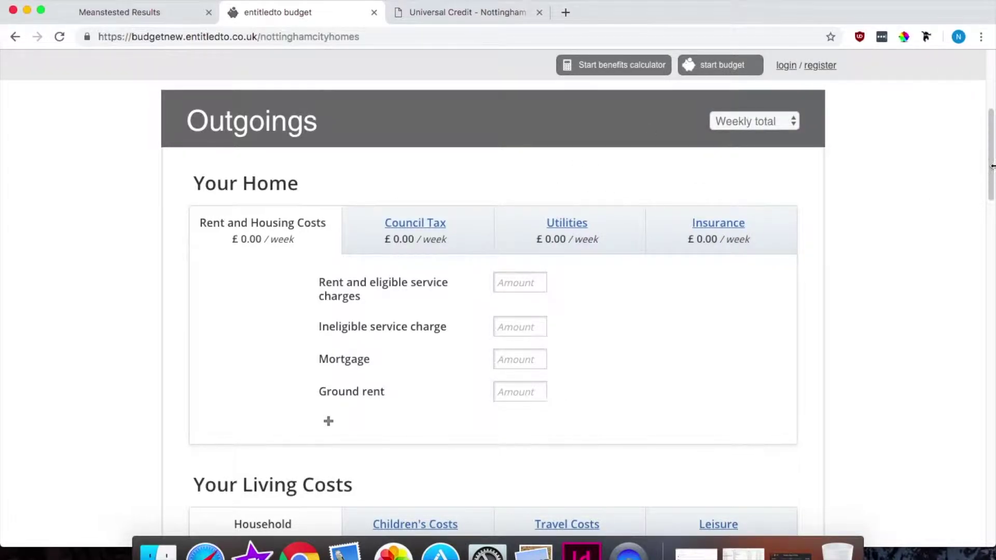
{"action": "left_click_drag", "start_coordinate": [991, 171], "coordinate": [990, 178]}
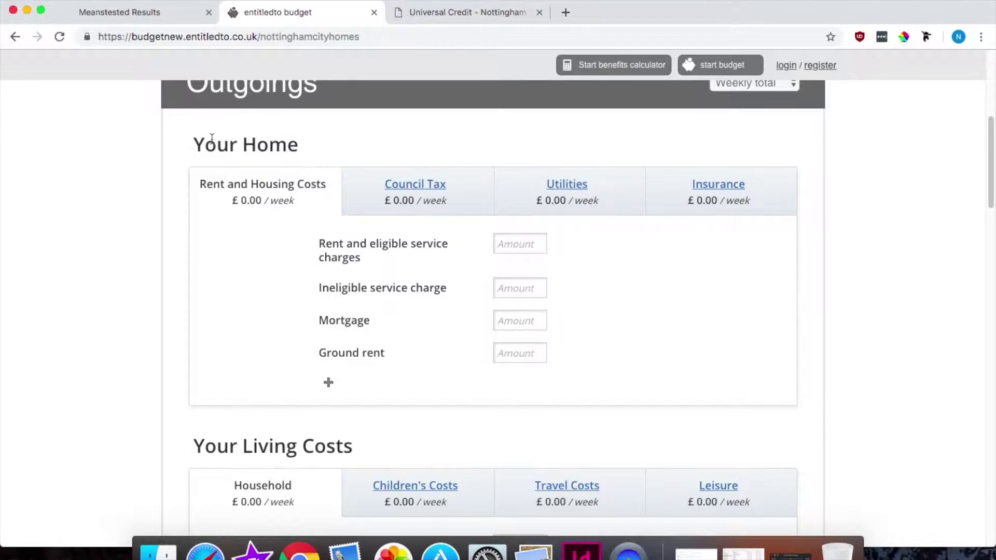
Step: Enter £85 weekly for rent and eligible service charges
{"action": "left_click", "coordinate": [535, 250]}
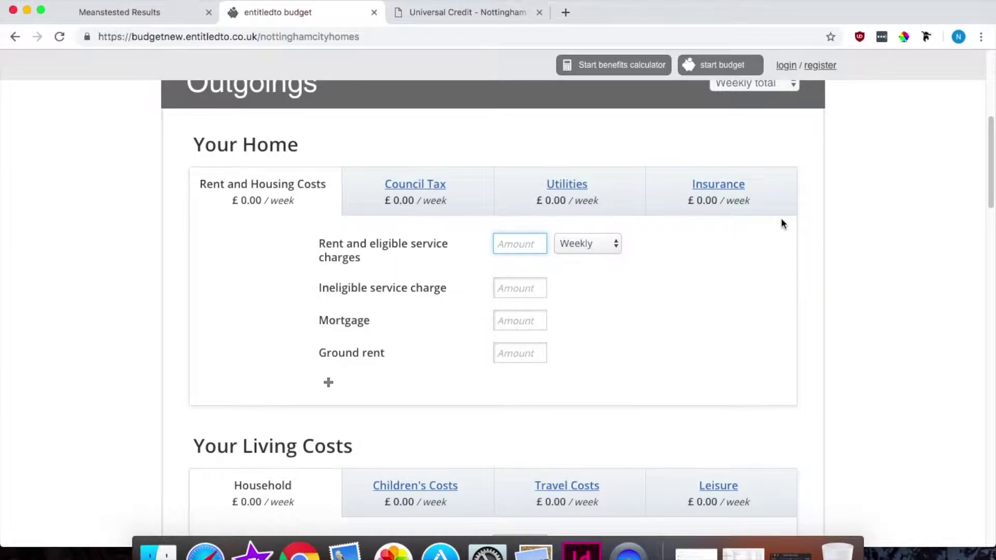
{"action": "type", "text": "85"}
{"action": "left_click", "coordinate": [413, 201]}
Step: Enter £18 Council Tax, briefly trying yearly before keeping it weekly
{"action": "left_click", "coordinate": [519, 244]}
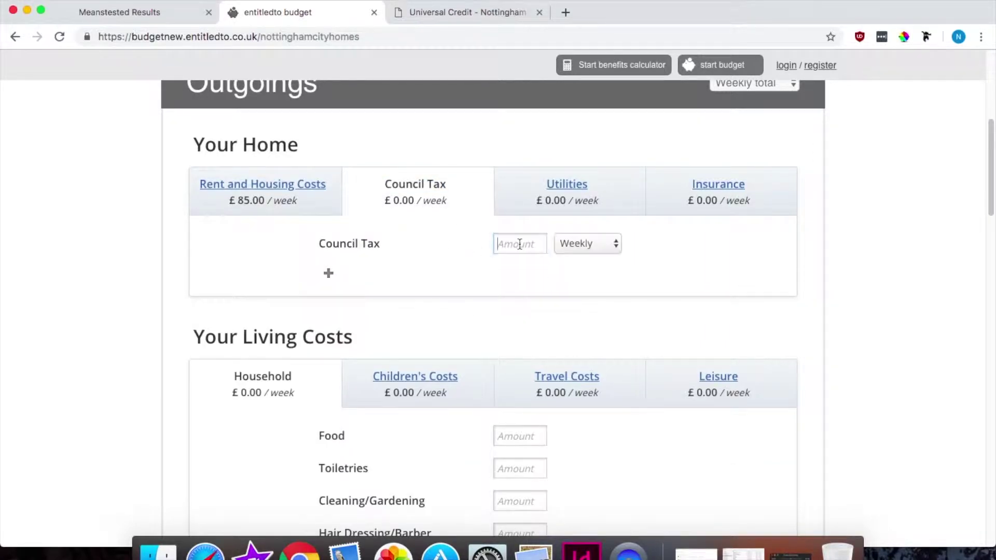
{"action": "type", "text": "18"}
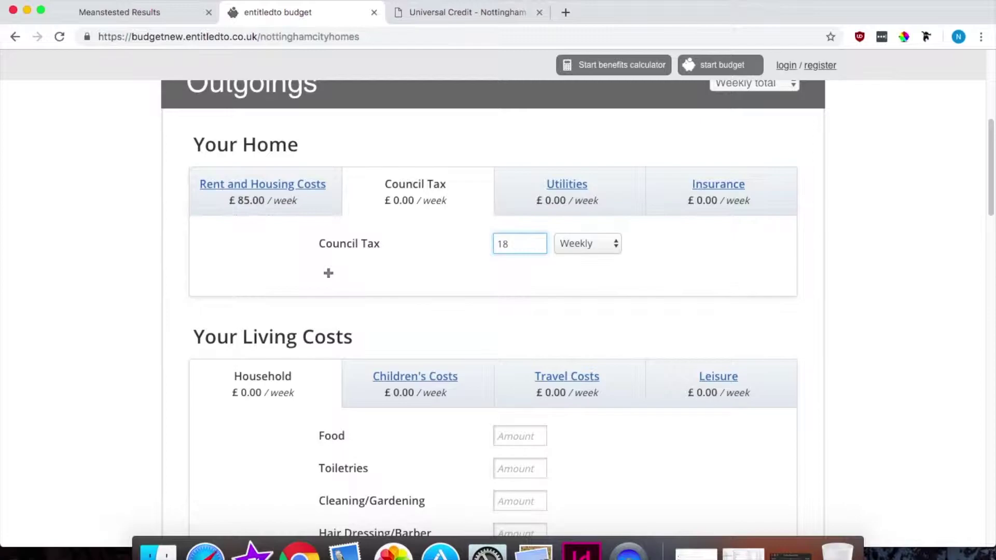
{"action": "left_click", "coordinate": [574, 199]}
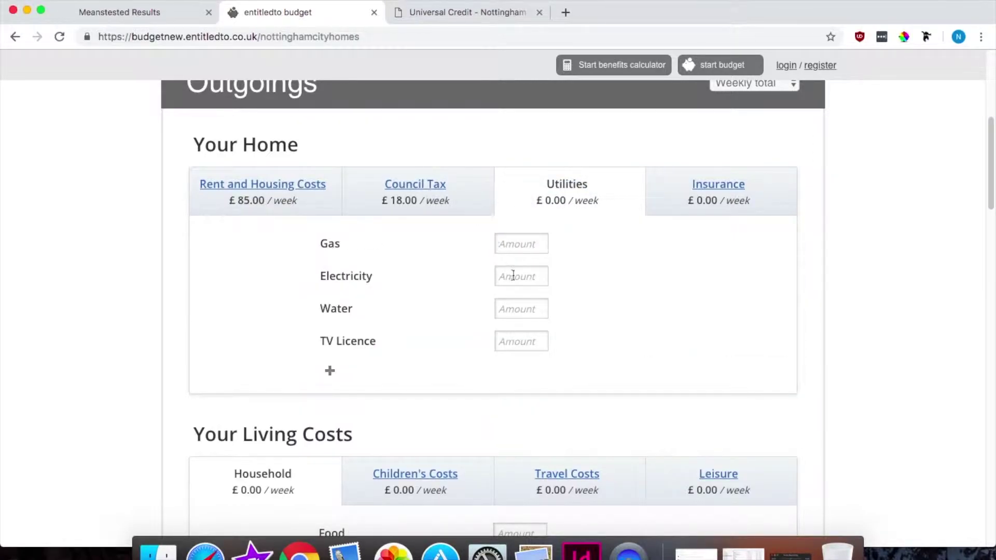
{"action": "left_click", "coordinate": [419, 187]}
{"action": "left_click", "coordinate": [602, 236]}
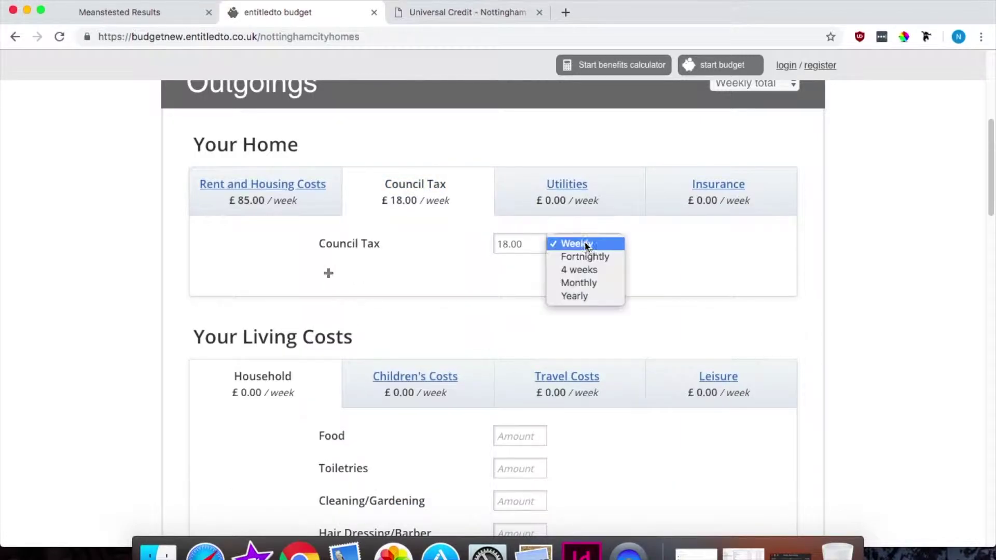
{"action": "left_click", "coordinate": [594, 298]}
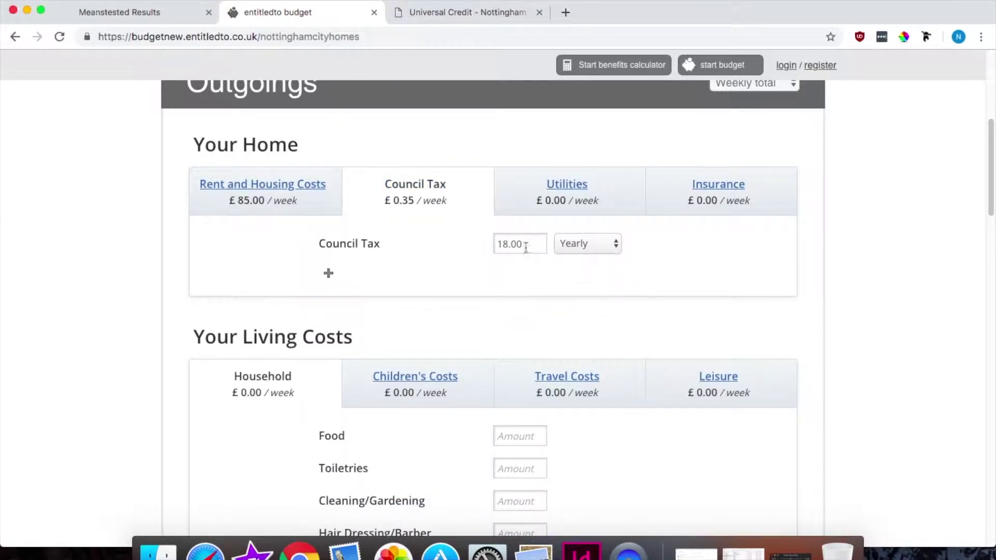
{"action": "left_click", "coordinate": [577, 248]}
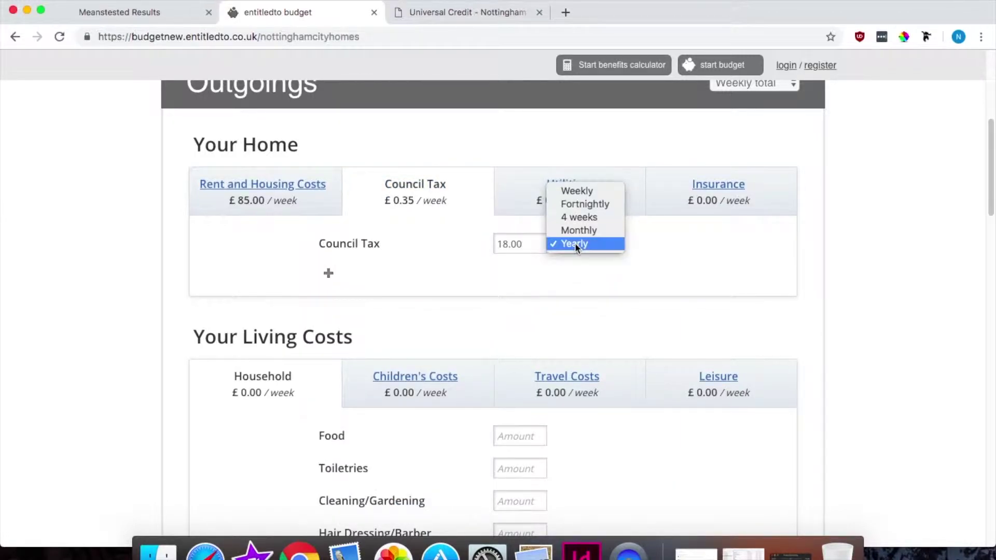
{"action": "left_click", "coordinate": [589, 191]}
{"action": "left_click", "coordinate": [577, 191]}
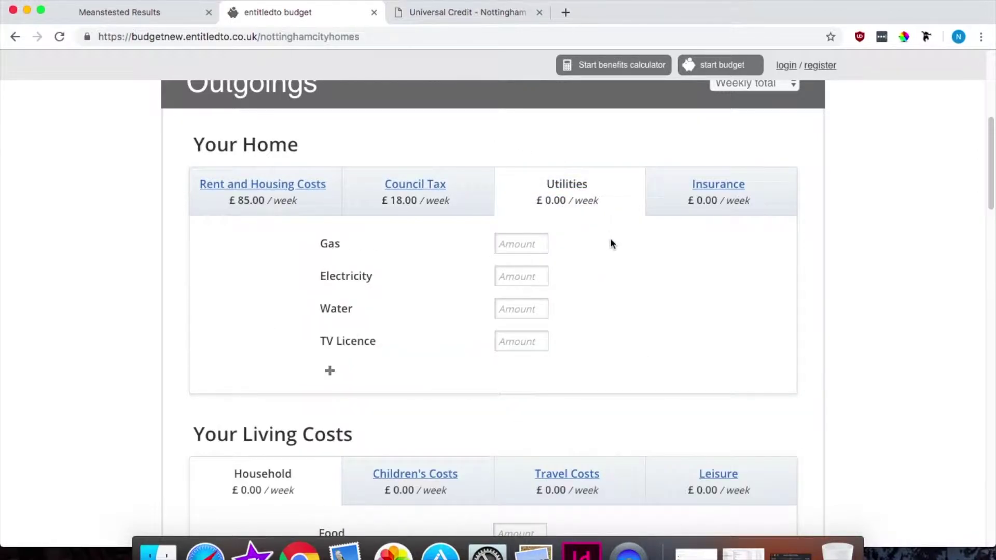
Step: Enter £15 fortnightly for both gas and electricity
{"action": "left_click", "coordinate": [502, 243]}
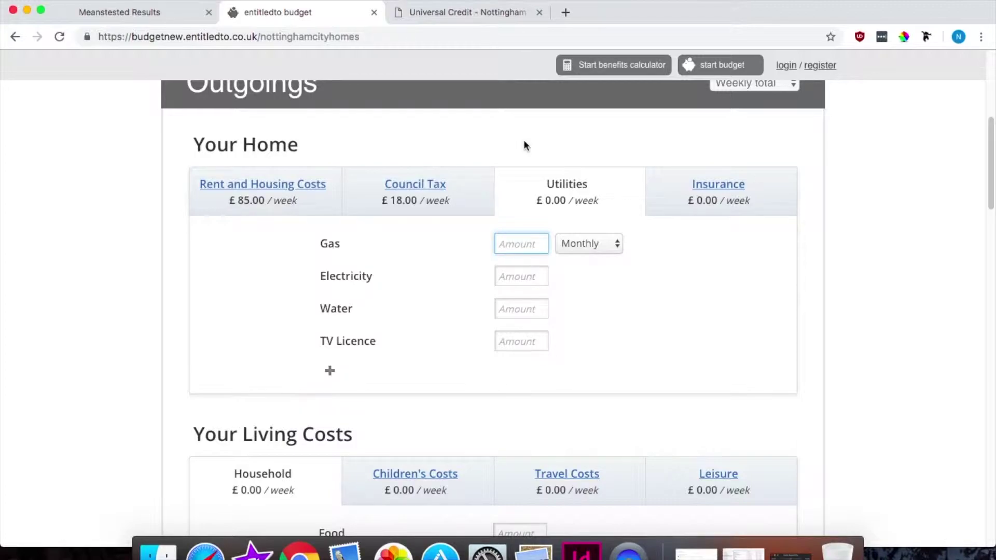
{"action": "left_click", "coordinate": [566, 245]}
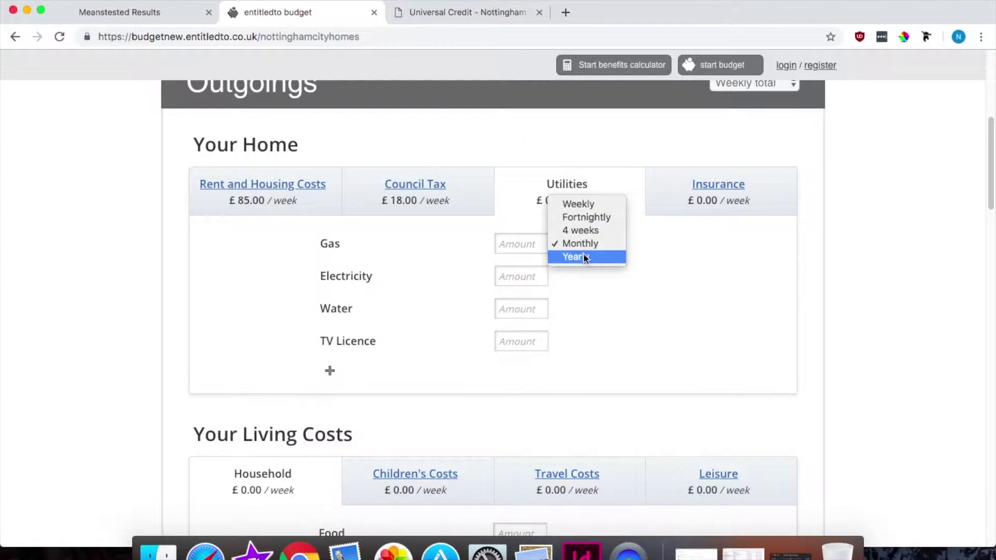
{"action": "left_click", "coordinate": [593, 218]}
{"action": "left_click", "coordinate": [529, 245]}
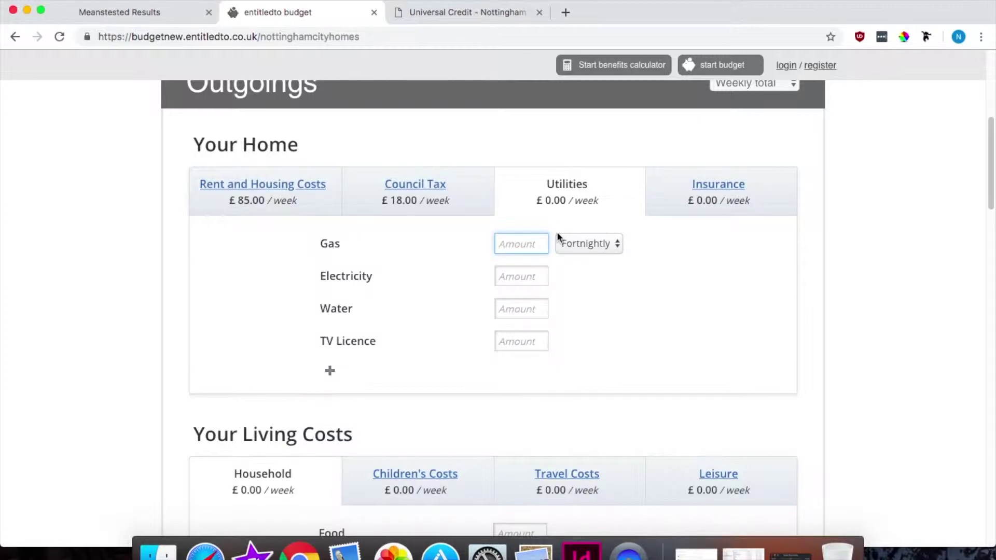
{"action": "type", "text": "15"}
{"action": "left_click", "coordinate": [510, 273]}
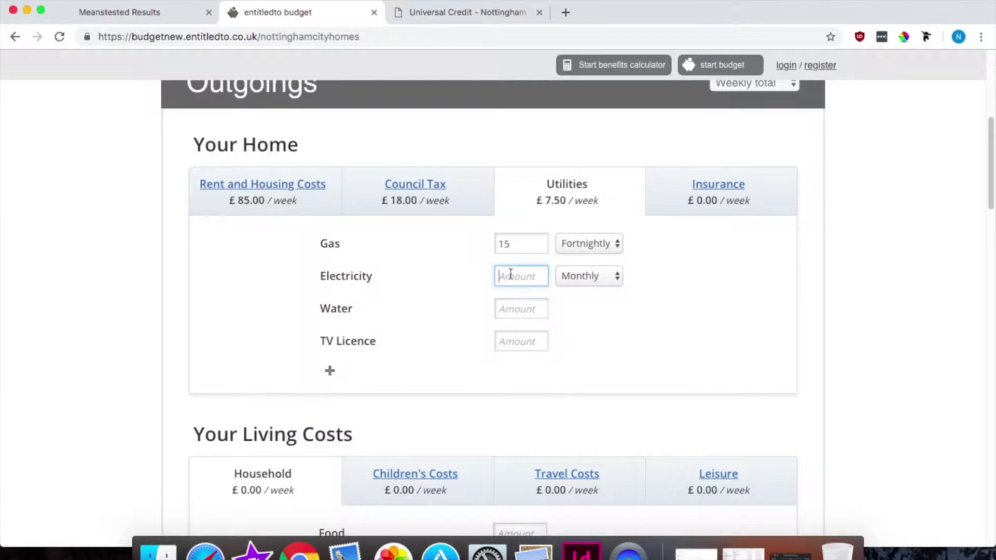
{"action": "type", "text": "15"}
{"action": "left_click", "coordinate": [570, 283]}
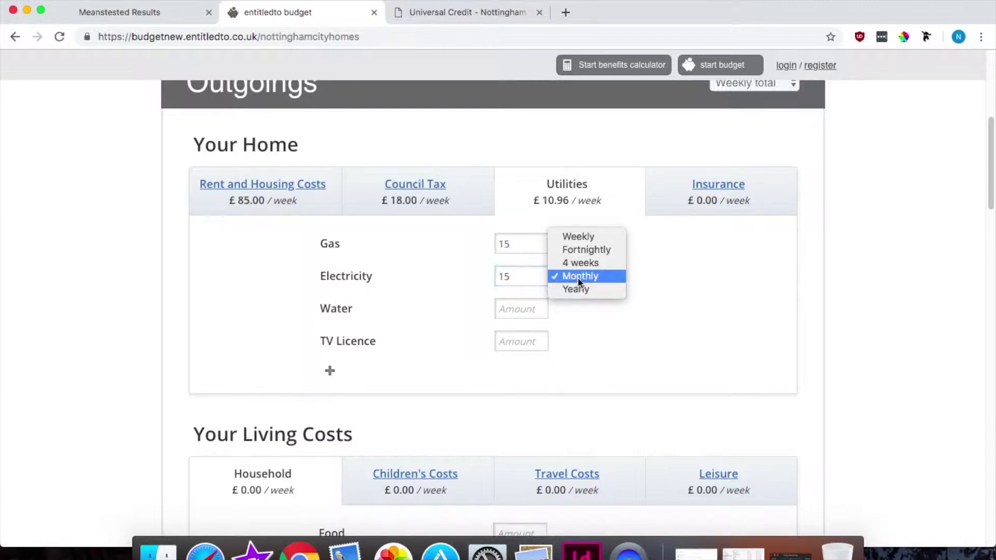
{"action": "left_click", "coordinate": [596, 250]}
Step: Set water to £5 weekly and the TV Licence to £150.50 yearly
{"action": "left_click", "coordinate": [542, 309]}
{"action": "type", "text": "5"}
{"action": "left_click", "coordinate": [582, 314]}
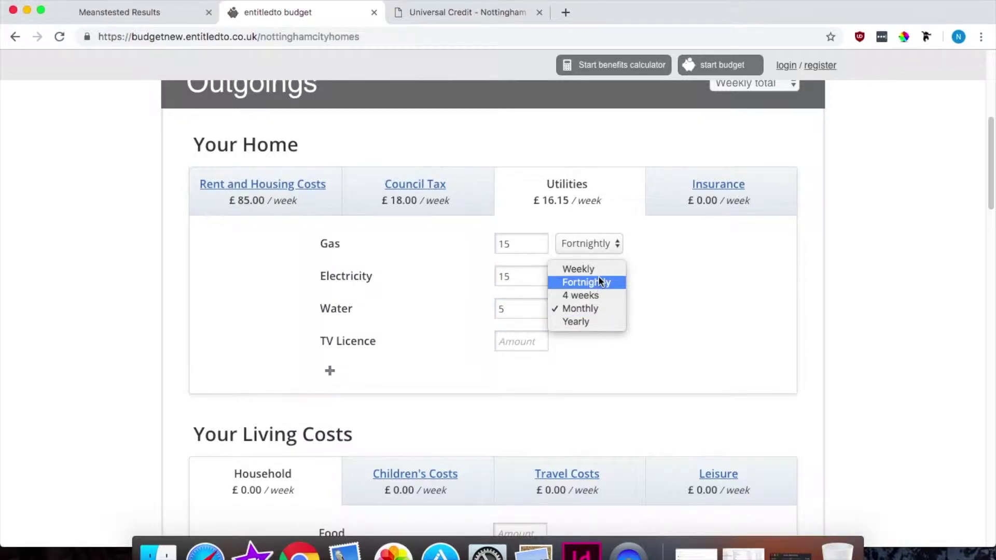
{"action": "left_click", "coordinate": [599, 267]}
{"action": "left_click", "coordinate": [518, 340]}
{"action": "type", "text": "150.50"}
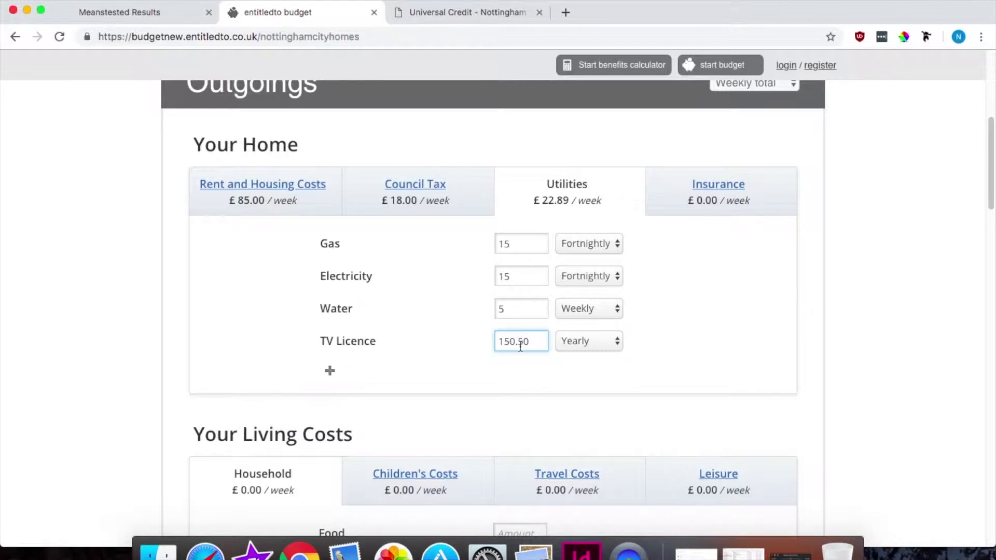
{"action": "left_click", "coordinate": [715, 192]}
Step: Enter £20 for food and £5 for toiletries under Living Costs
{"action": "left_click_drag", "start_coordinate": [990, 159], "coordinate": [992, 213]}
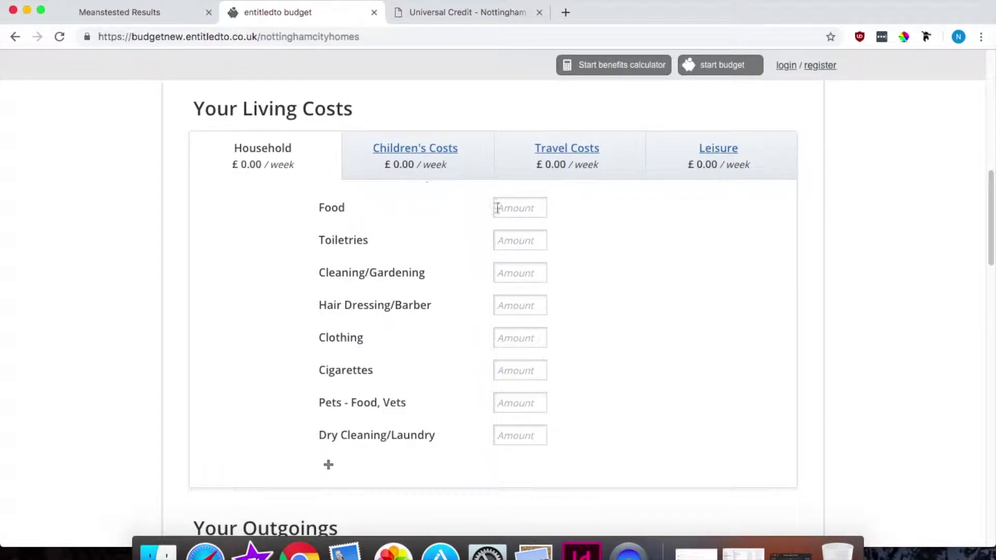
{"action": "left_click", "coordinate": [538, 203]}
{"action": "type", "text": "20"}
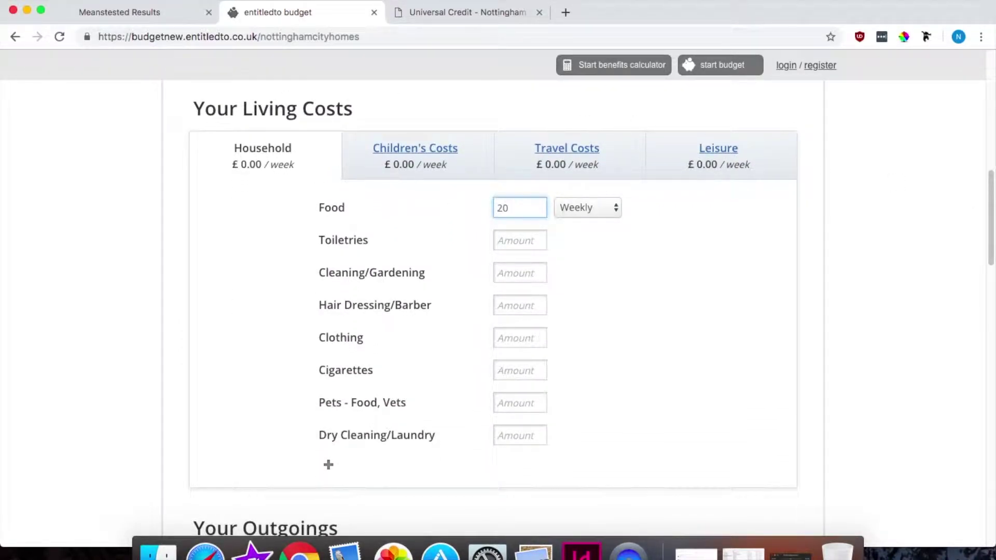
{"action": "left_click", "coordinate": [530, 238]}
{"action": "type", "text": "5"}
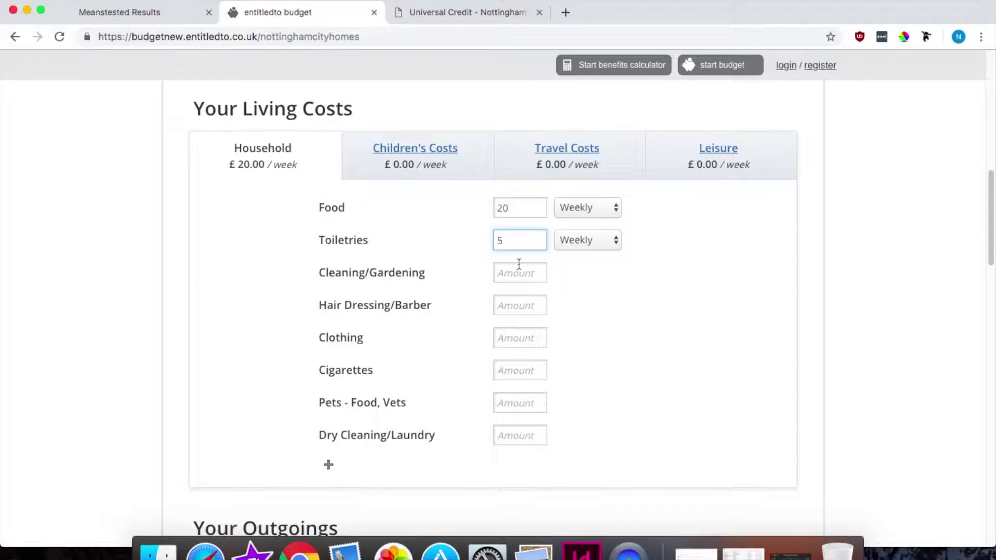
{"action": "left_click", "coordinate": [519, 267]}
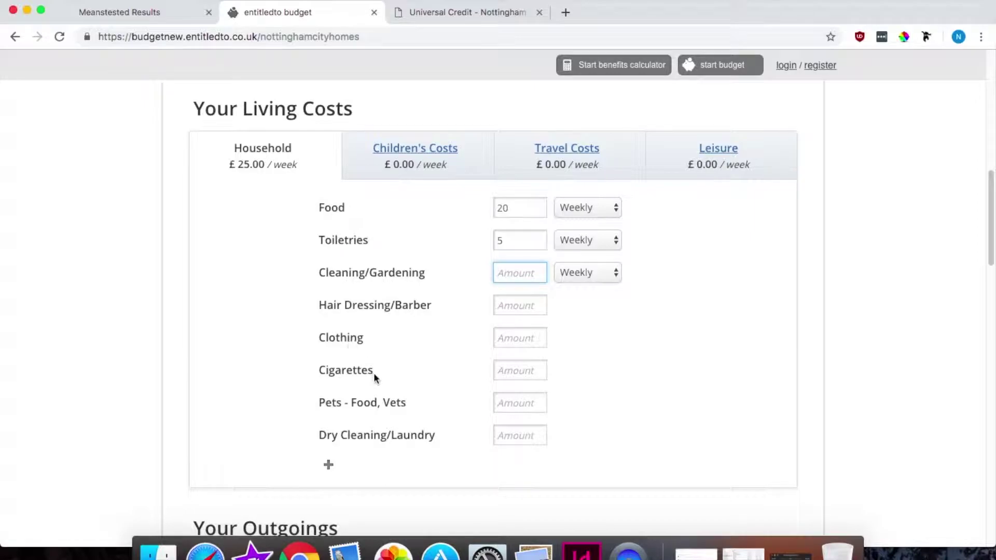
Step: Add two custom household rows and rename the first heading 'Cleaner'
{"action": "left_click", "coordinate": [329, 467]}
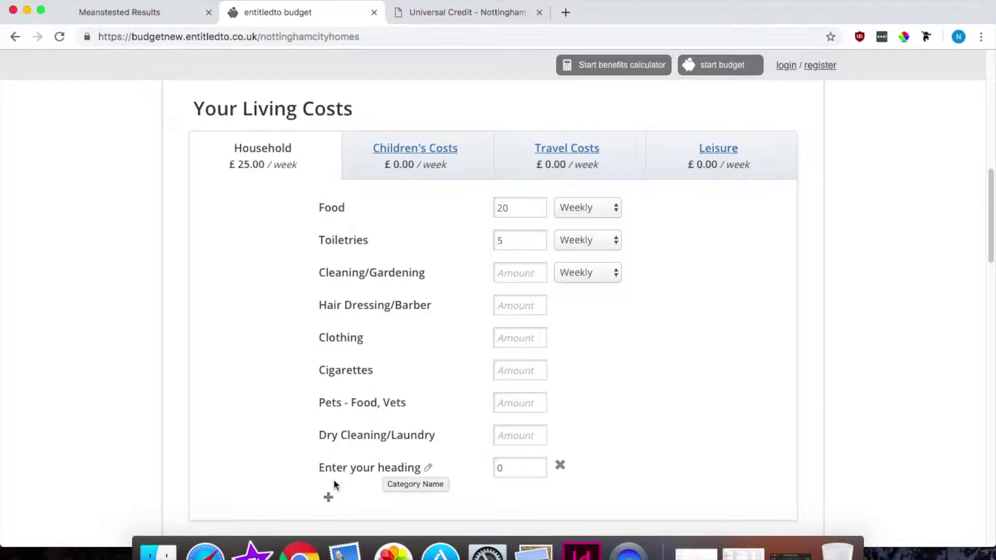
{"action": "left_click", "coordinate": [330, 498]}
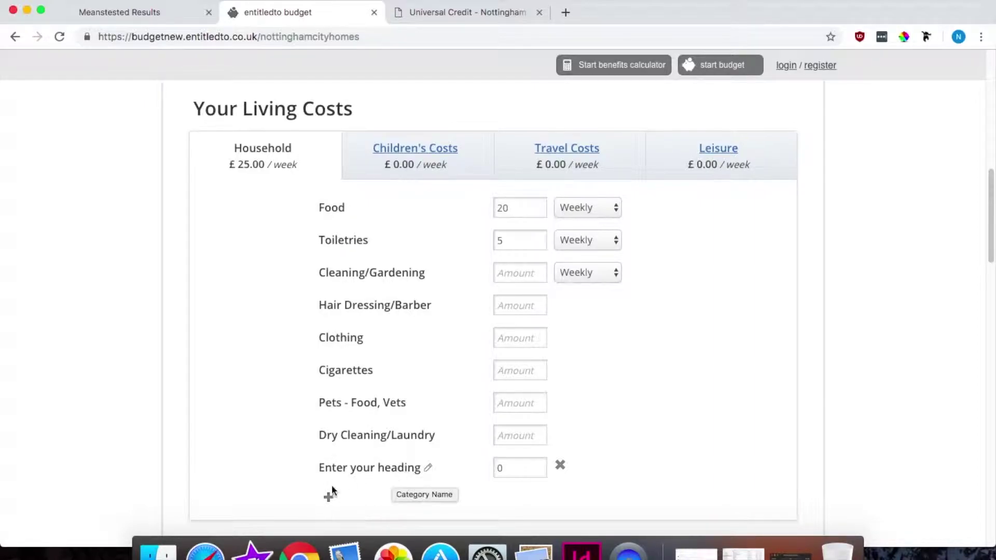
{"action": "left_click", "coordinate": [429, 472]}
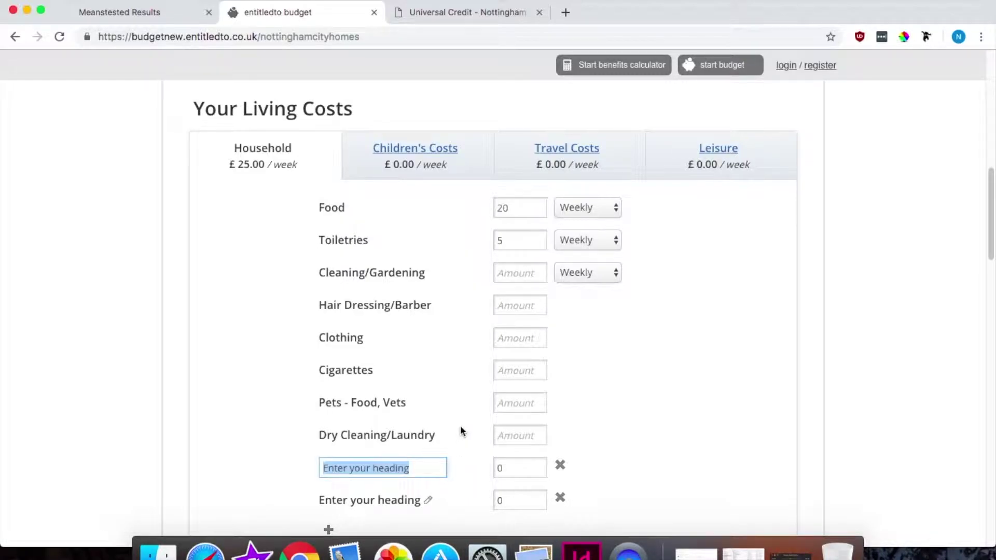
{"action": "key", "text": "BackSpace"}
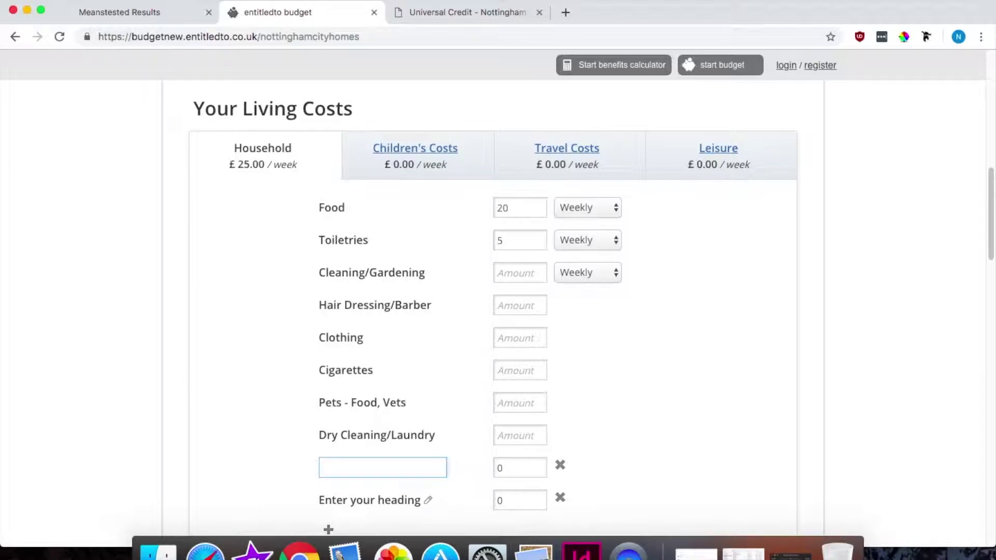
{"action": "type", "text": "Cleaner"}
Step: Browse the Children's Costs, Travel Costs and Leisure categories, then scroll down to Your Outgoings
{"action": "left_click", "coordinate": [422, 151]}
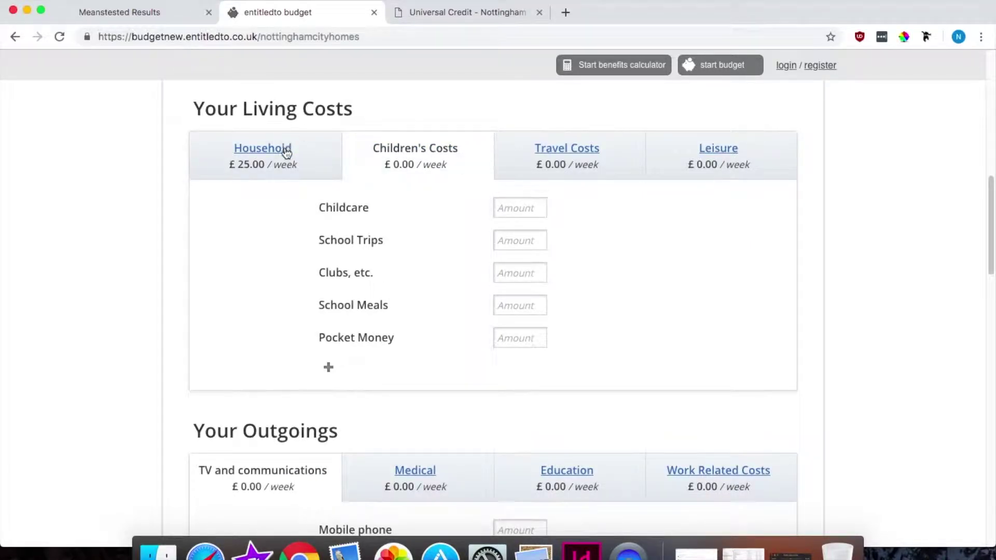
{"action": "left_click", "coordinate": [285, 150]}
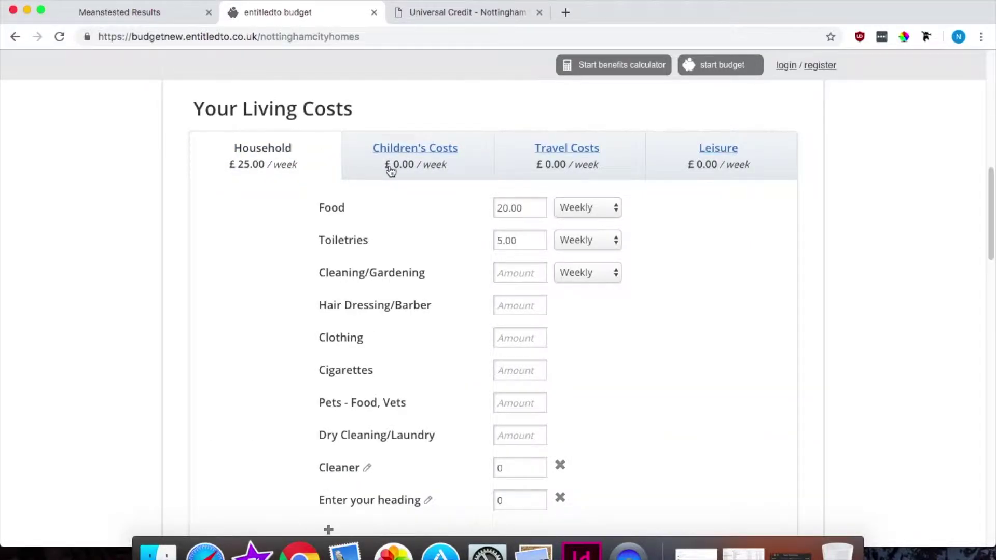
{"action": "left_click", "coordinate": [390, 166]}
{"action": "left_click", "coordinate": [563, 157]}
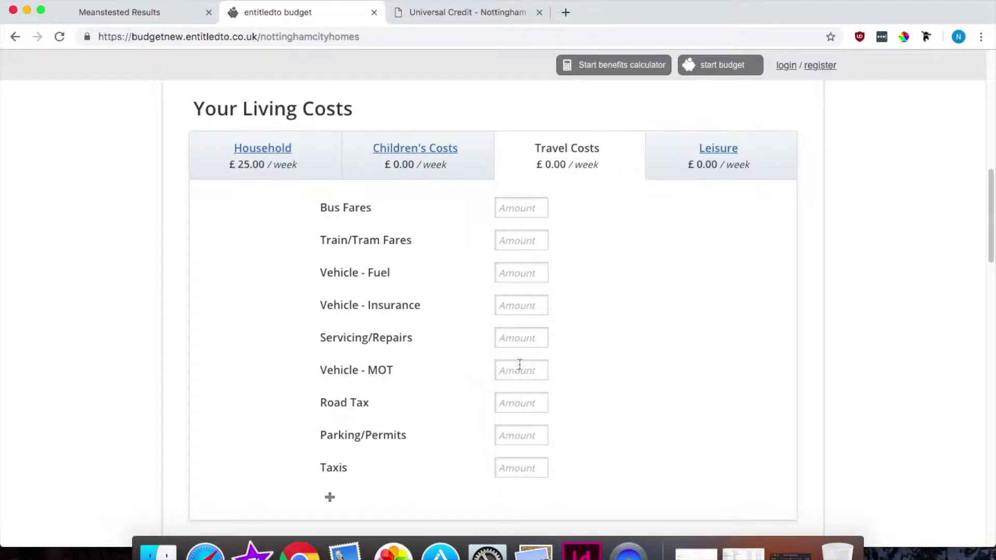
{"action": "left_click", "coordinate": [716, 150]}
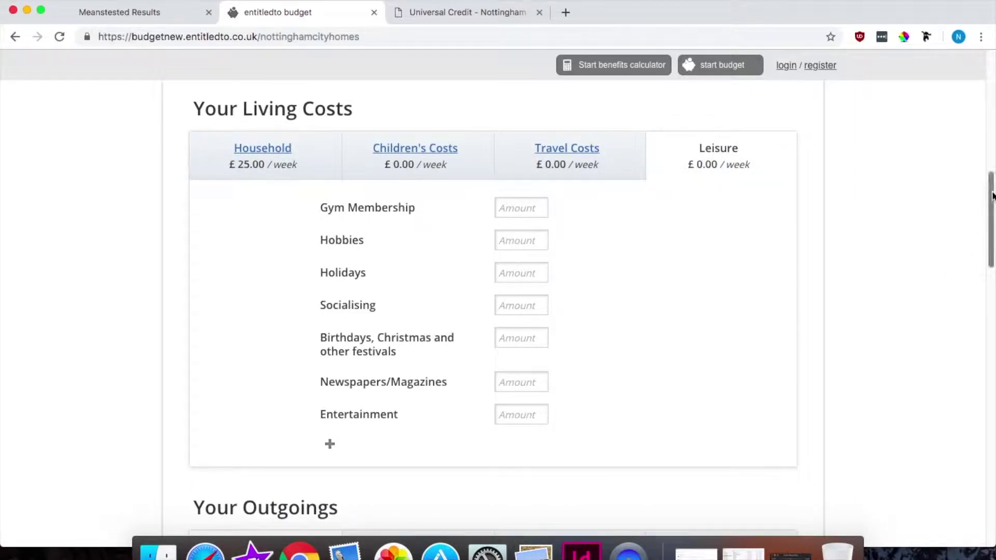
{"action": "scroll", "coordinate": [992, 208], "scroll_direction": "down", "scroll_amount": 6}
{"action": "scroll", "coordinate": [992, 260], "scroll_direction": "down", "scroll_amount": 2}
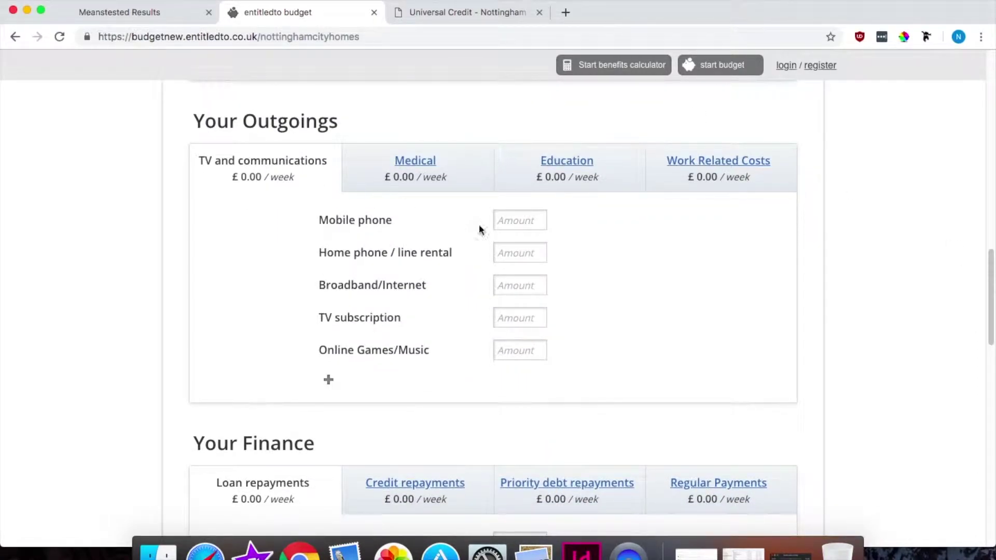
Step: Enter £10 monthly for the mobile phone under TV and communications
{"action": "left_click", "coordinate": [508, 220]}
{"action": "type", "text": "10"}
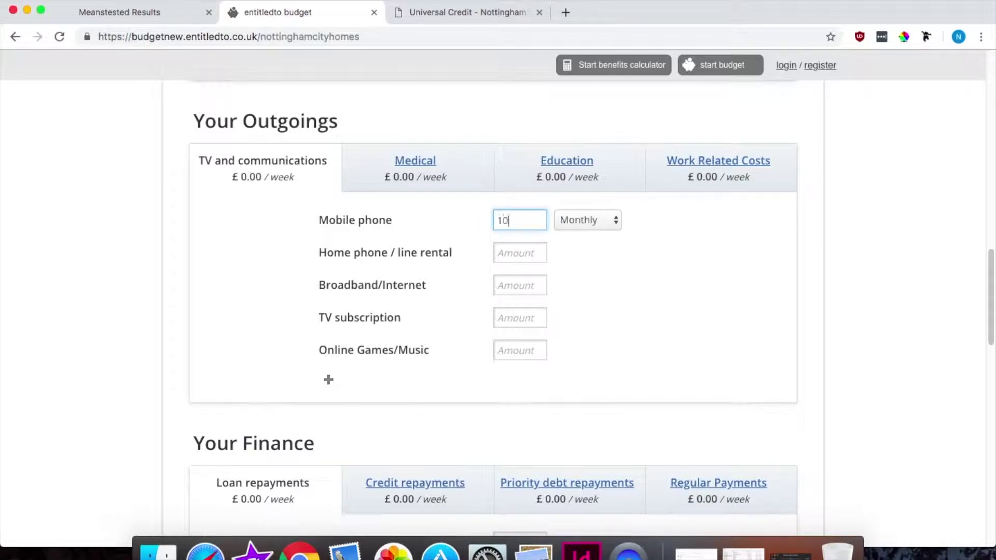
{"action": "left_click", "coordinate": [514, 319]}
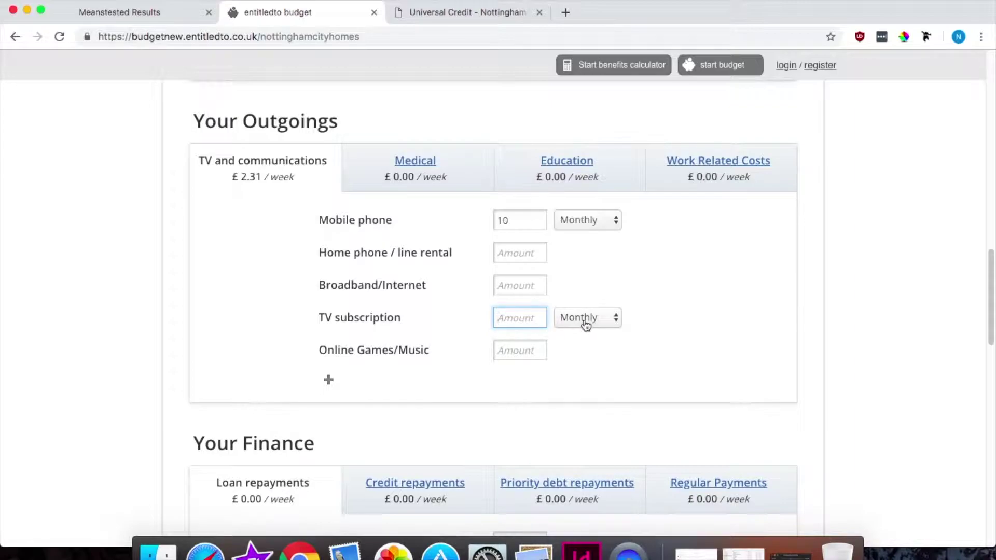
{"action": "left_click", "coordinate": [526, 291]}
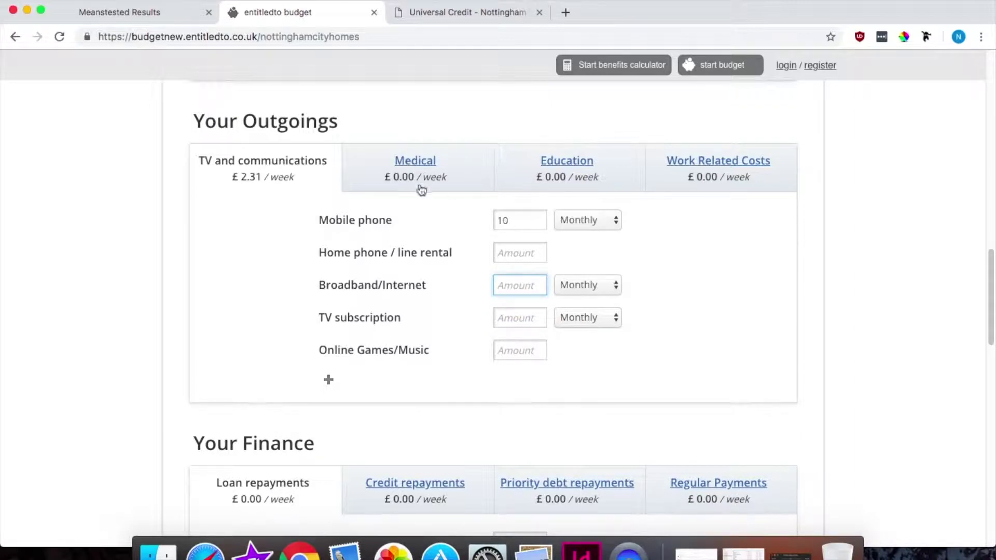
Step: Review the Medical, Education and Work Related Costs categories, then scroll to Your Finance
{"action": "left_click", "coordinate": [420, 162]}
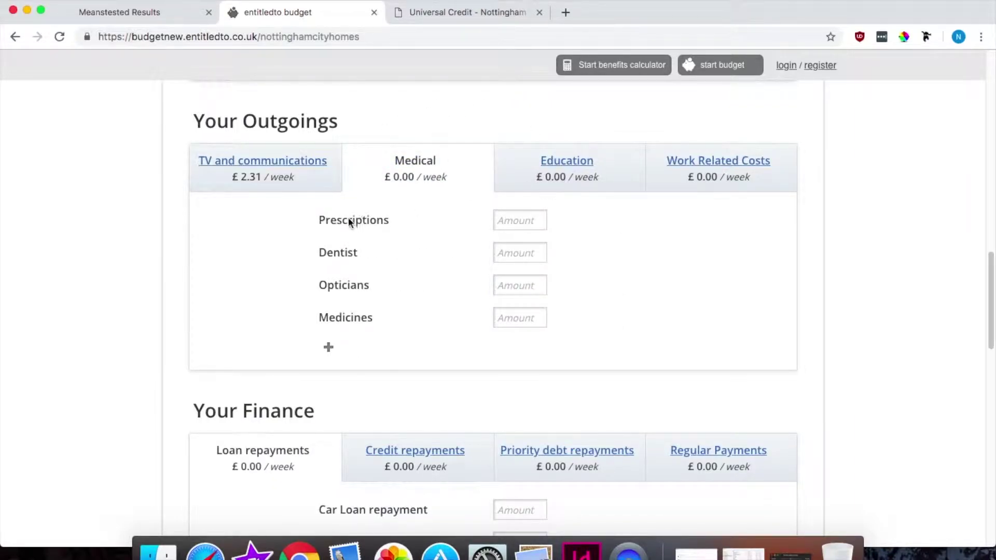
{"action": "left_click", "coordinate": [577, 174]}
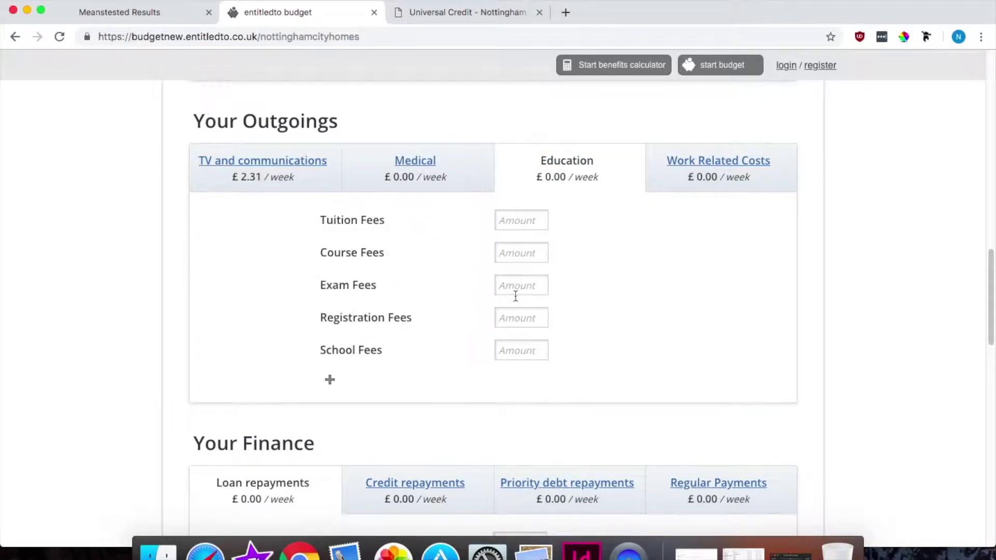
{"action": "left_click", "coordinate": [702, 177]}
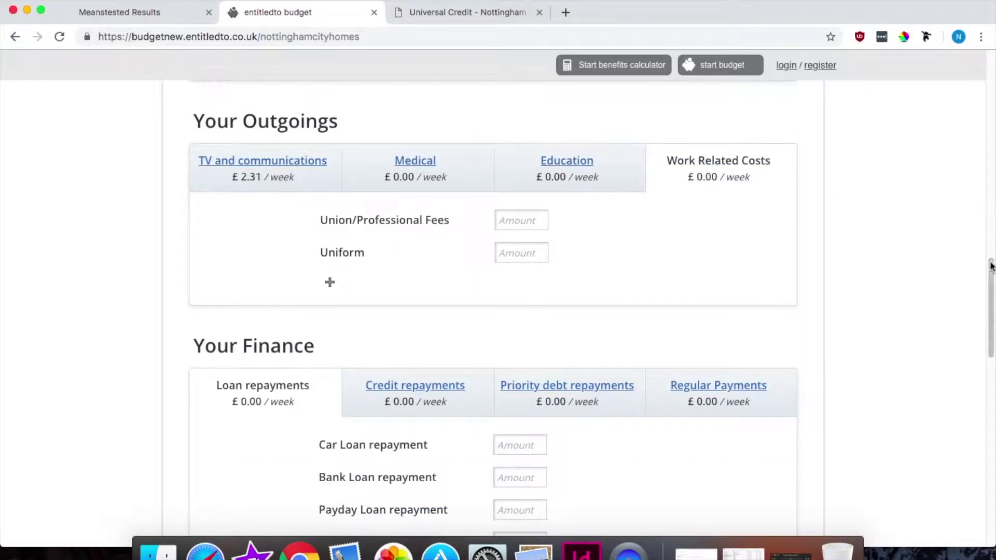
{"action": "left_click_drag", "start_coordinate": [989, 263], "coordinate": [989, 321]}
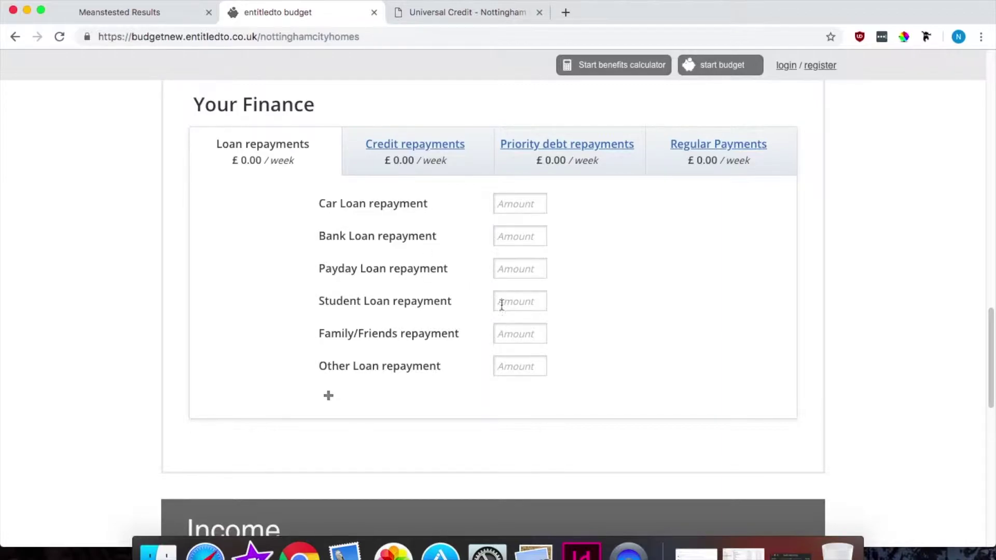
Step: Check credit, priority debt and regular payments categories, leaving savings at £0.00, then scroll to Income
{"action": "left_click", "coordinate": [420, 150]}
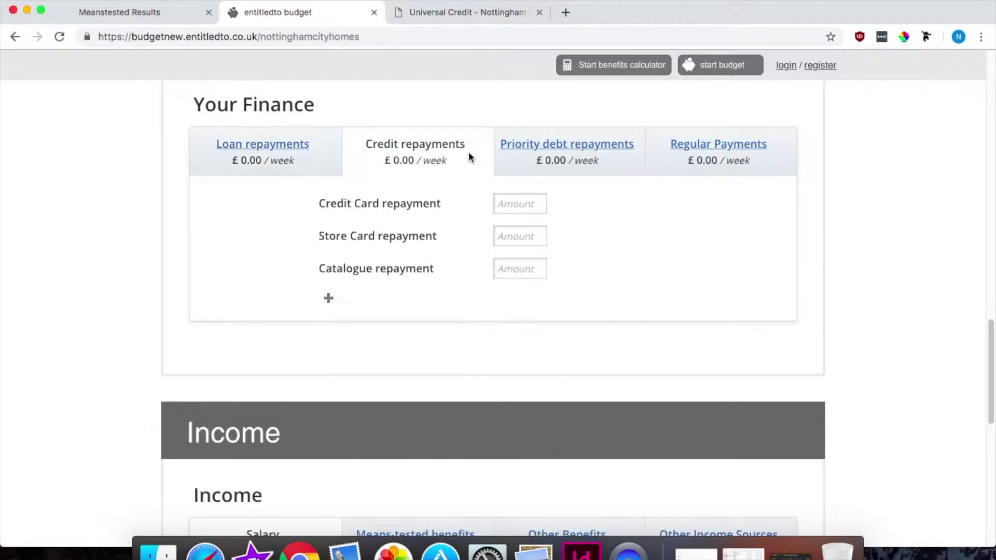
{"action": "left_click", "coordinate": [566, 147]}
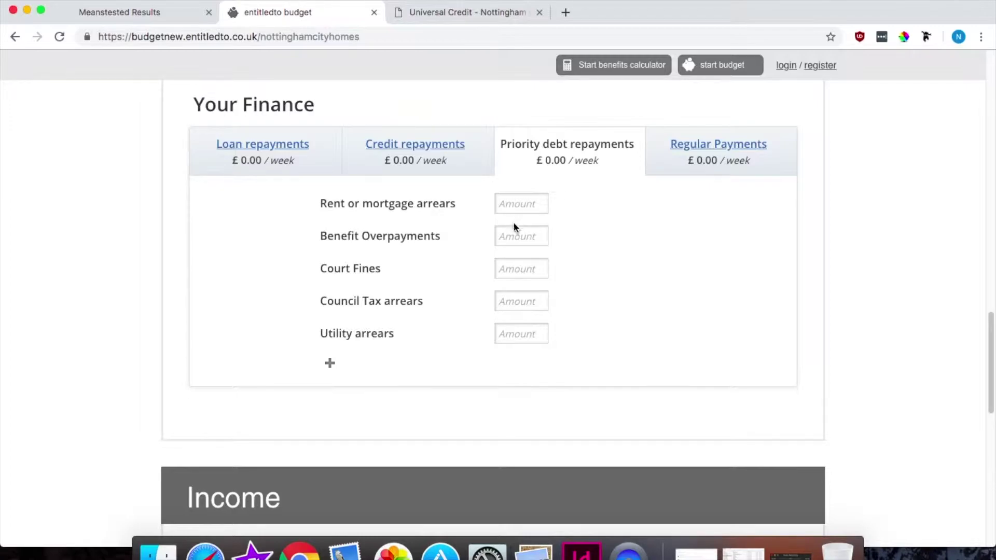
{"action": "left_click", "coordinate": [708, 158]}
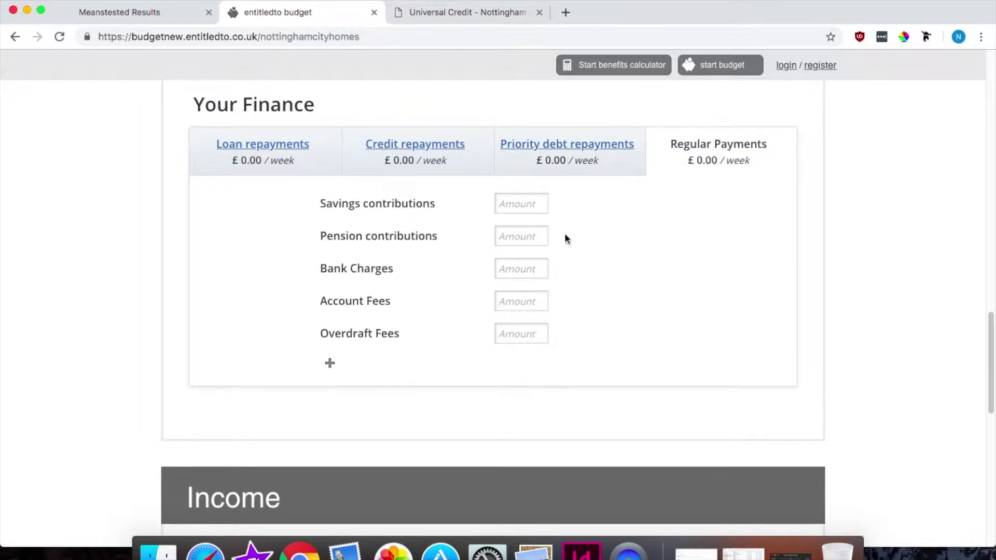
{"action": "left_click", "coordinate": [515, 210]}
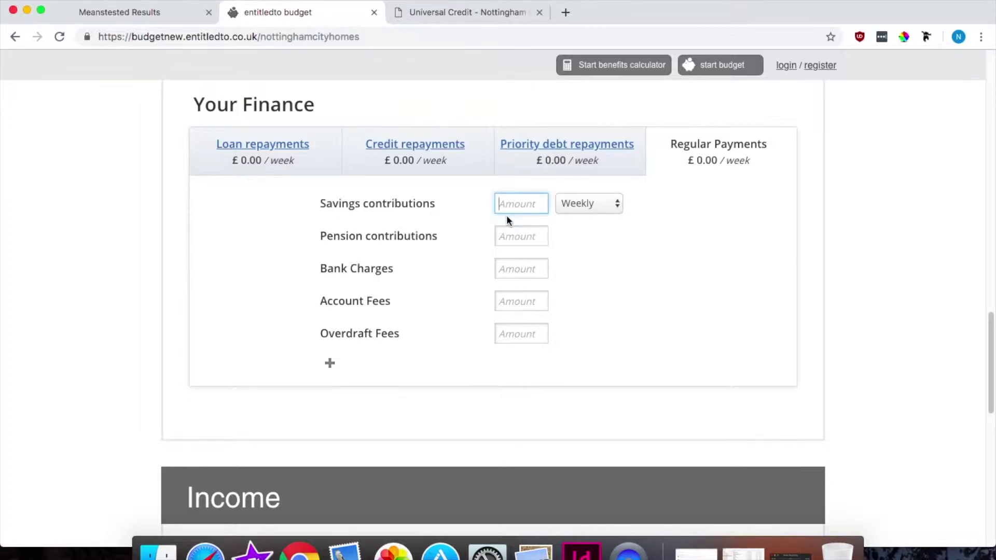
{"action": "type", "text": "5"}
{"action": "key", "text": "BackSpace"}
{"action": "left_click_drag", "start_coordinate": [992, 324], "coordinate": [992, 414]}
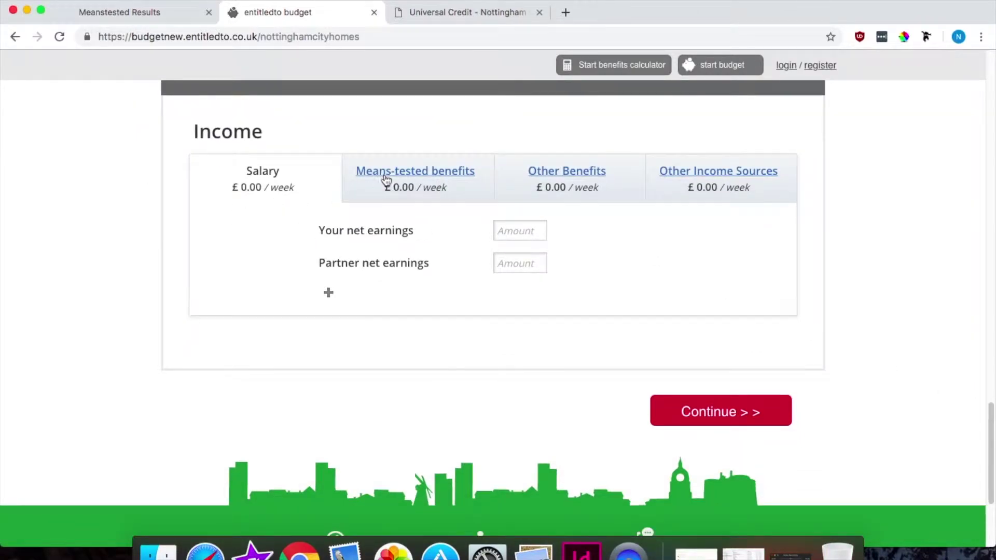
Step: Enter Jobseeker's Allowance of 73.1 as a weekly means-tested benefit
{"action": "left_click", "coordinate": [387, 179]}
{"action": "left_click", "coordinate": [507, 338]}
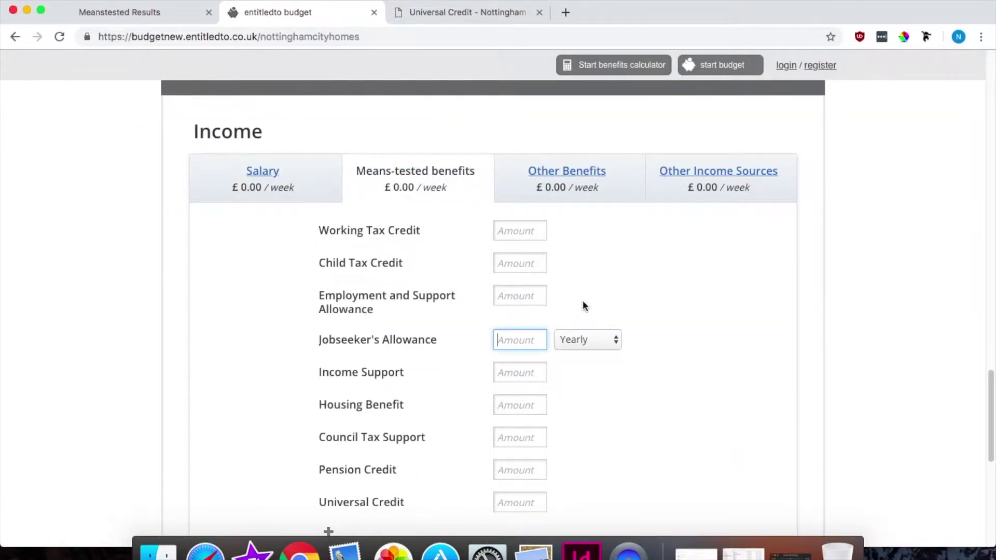
{"action": "type", "text": "73.1"}
{"action": "left_click", "coordinate": [612, 339]}
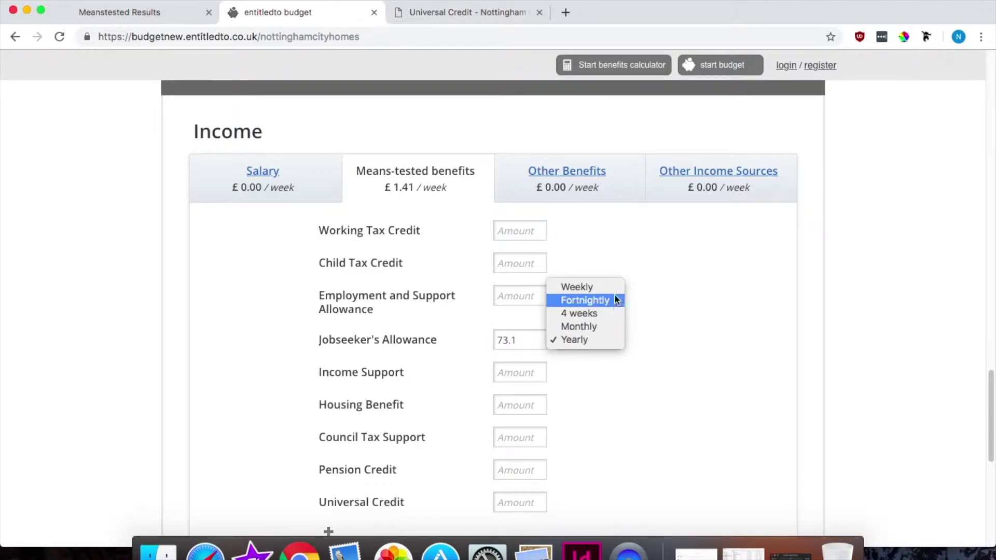
{"action": "left_click", "coordinate": [614, 292]}
{"action": "left_click_drag", "start_coordinate": [991, 377], "coordinate": [991, 404]}
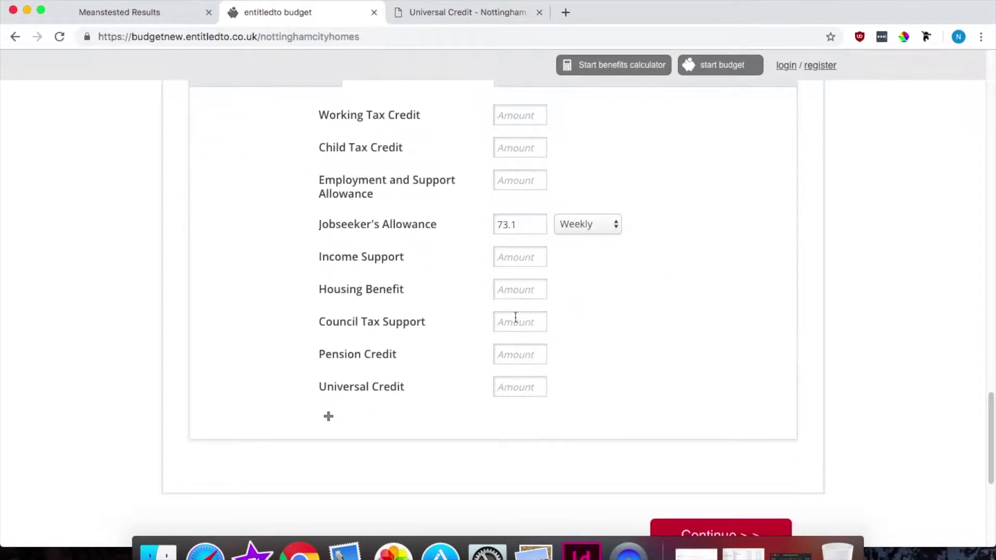
Step: Set Housing Benefit to 85 and Council Tax Support to 15, both weekly
{"action": "left_click", "coordinate": [502, 290]}
{"action": "type", "text": "85"}
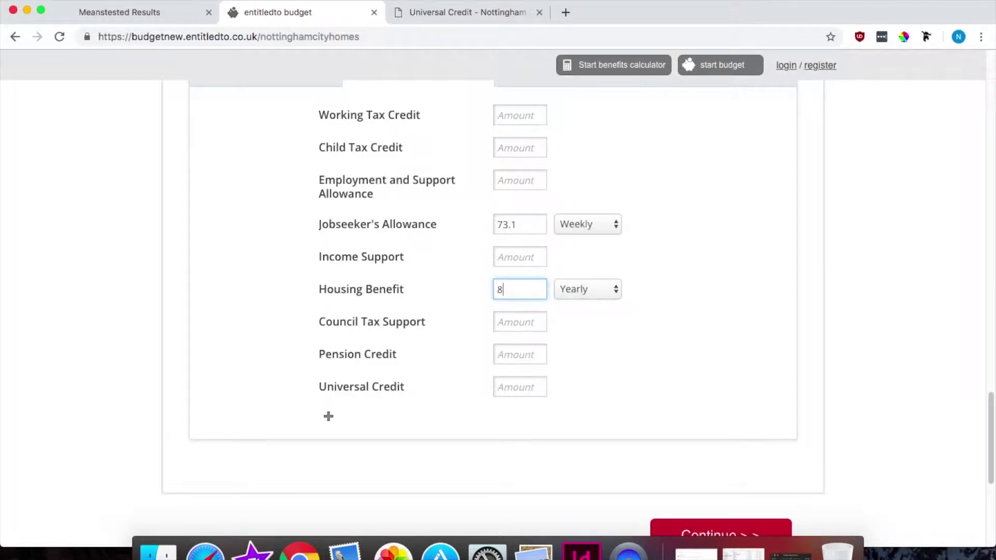
{"action": "left_click", "coordinate": [593, 289]}
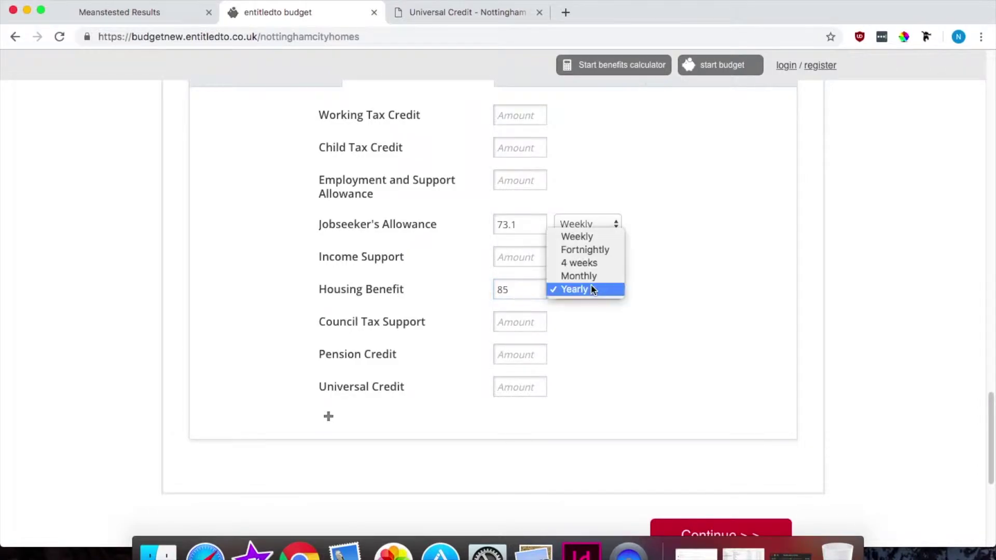
{"action": "left_click", "coordinate": [597, 236]}
{"action": "left_click", "coordinate": [512, 318]}
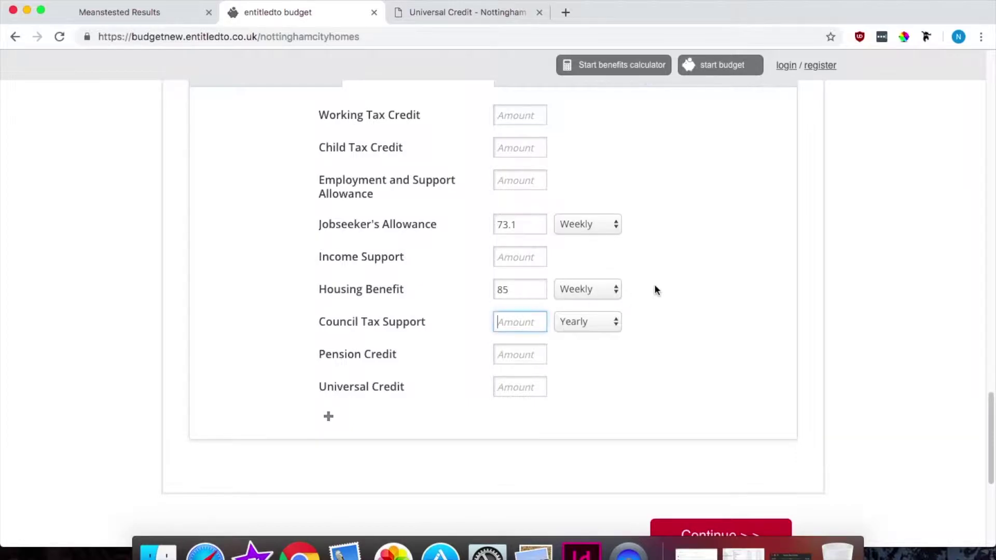
{"action": "type", "text": "18"}
{"action": "left_click", "coordinate": [678, 294]}
{"action": "left_click", "coordinate": [597, 319]}
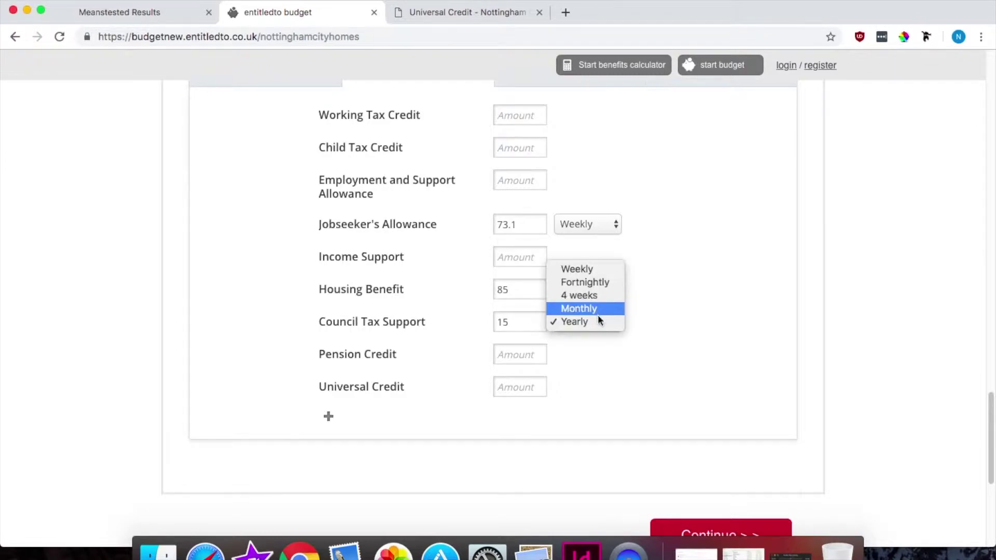
{"action": "left_click", "coordinate": [609, 269]}
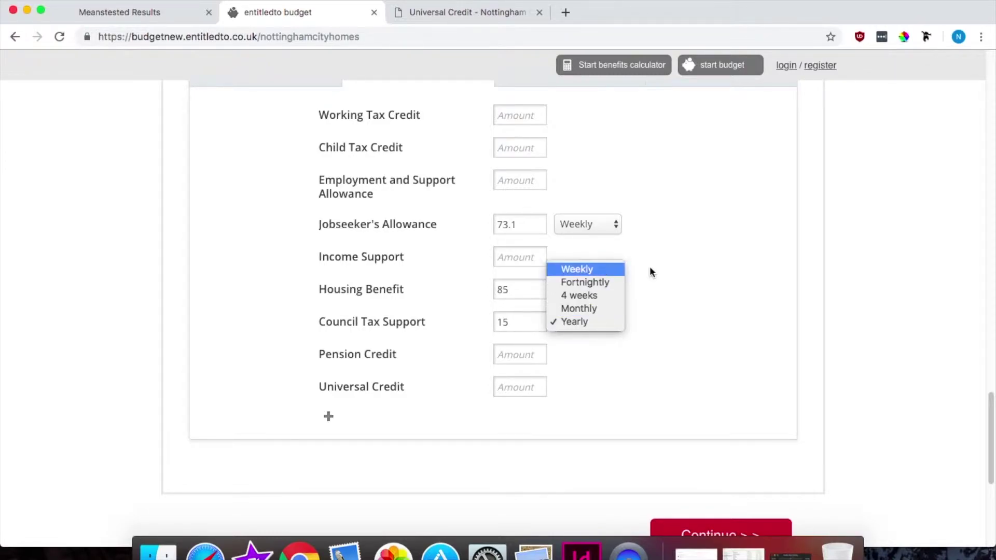
Step: Look over the Other benefits and Other income sources fields, then scroll further down
{"action": "left_click_drag", "start_coordinate": [985, 399], "coordinate": [989, 280]}
{"action": "scroll", "coordinate": [498, 311], "scroll_direction": "down", "scroll_amount": 7}
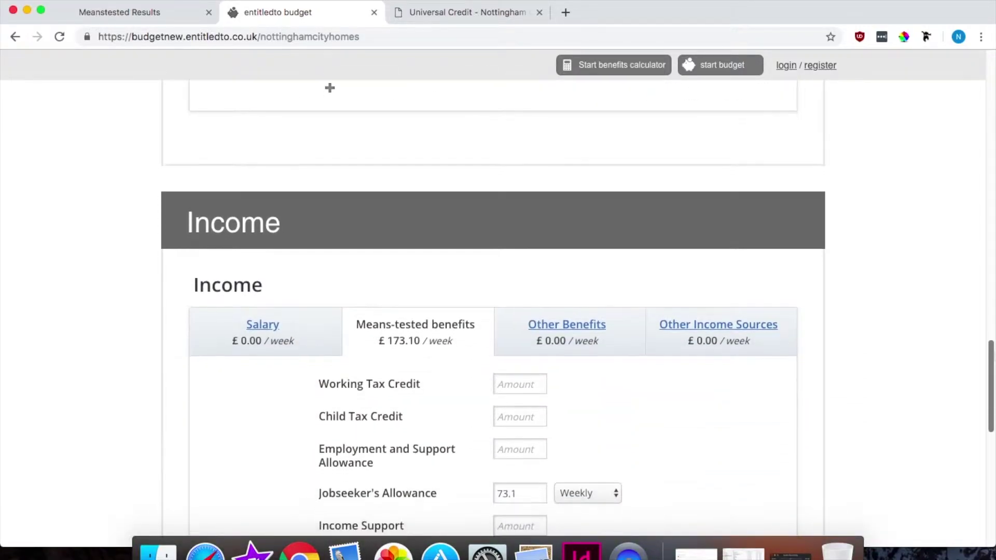
{"action": "left_click", "coordinate": [631, 324]}
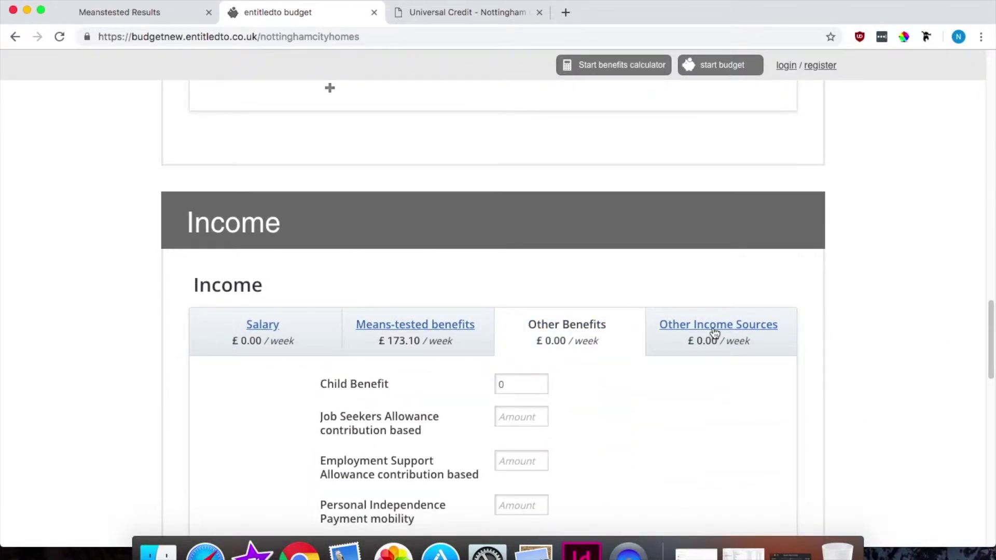
{"action": "left_click", "coordinate": [715, 332]}
{"action": "left_click_drag", "start_coordinate": [990, 353], "coordinate": [991, 406]}
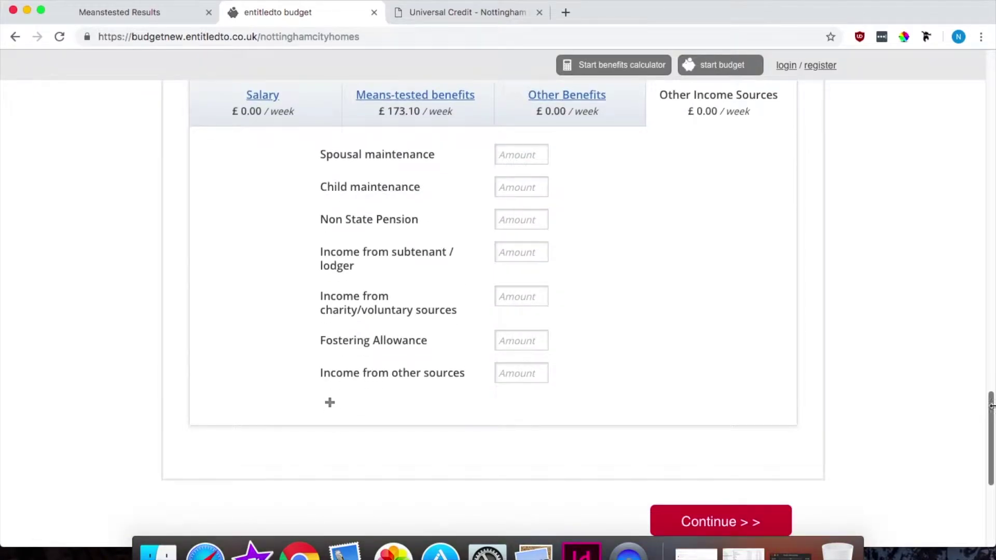
Step: Submit the budget and highlight the outgoings and income totals in the Results box
{"action": "left_click", "coordinate": [731, 520]}
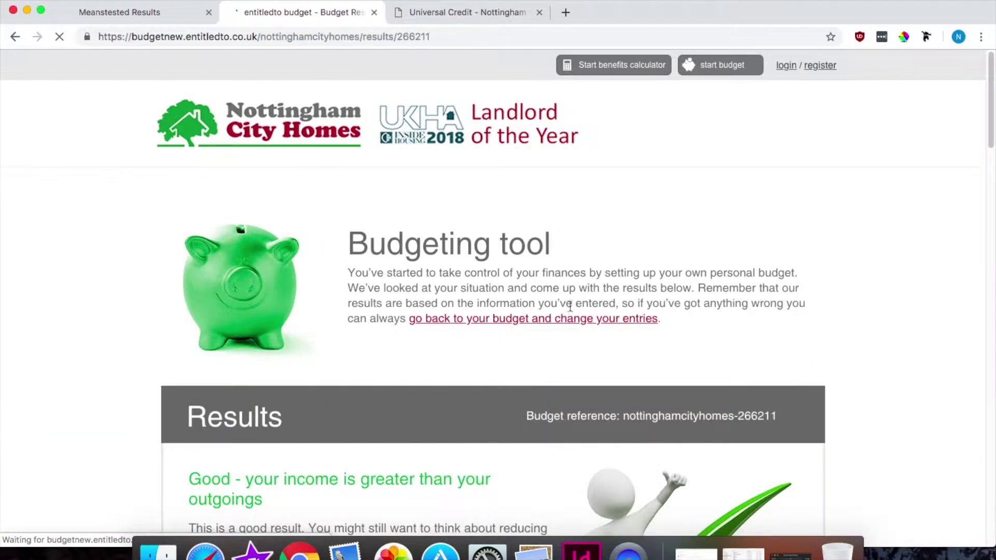
{"action": "scroll", "coordinate": [992, 161], "scroll_direction": "down", "scroll_amount": 5}
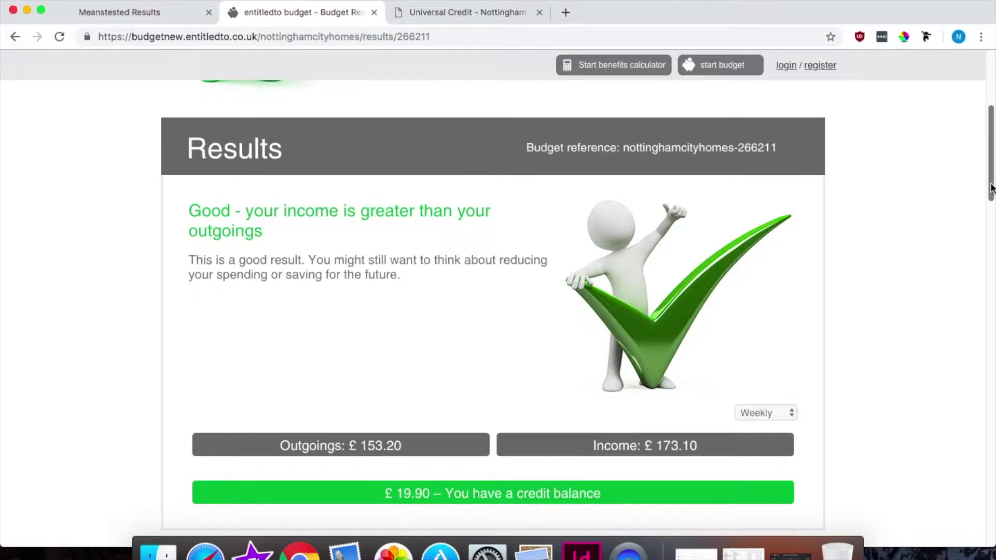
{"action": "scroll", "coordinate": [992, 187], "scroll_direction": "up", "scroll_amount": 1}
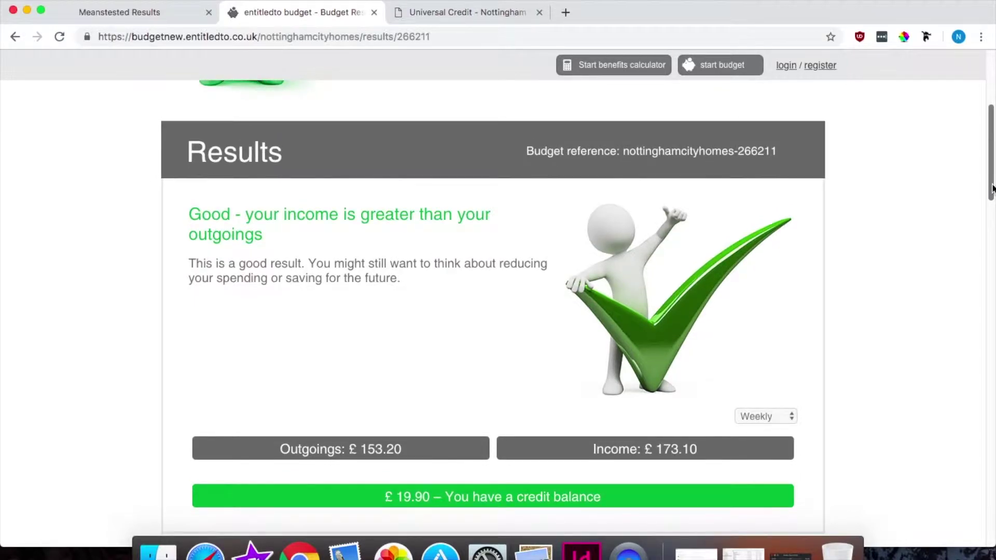
{"action": "left_click_drag", "start_coordinate": [992, 188], "coordinate": [992, 204]}
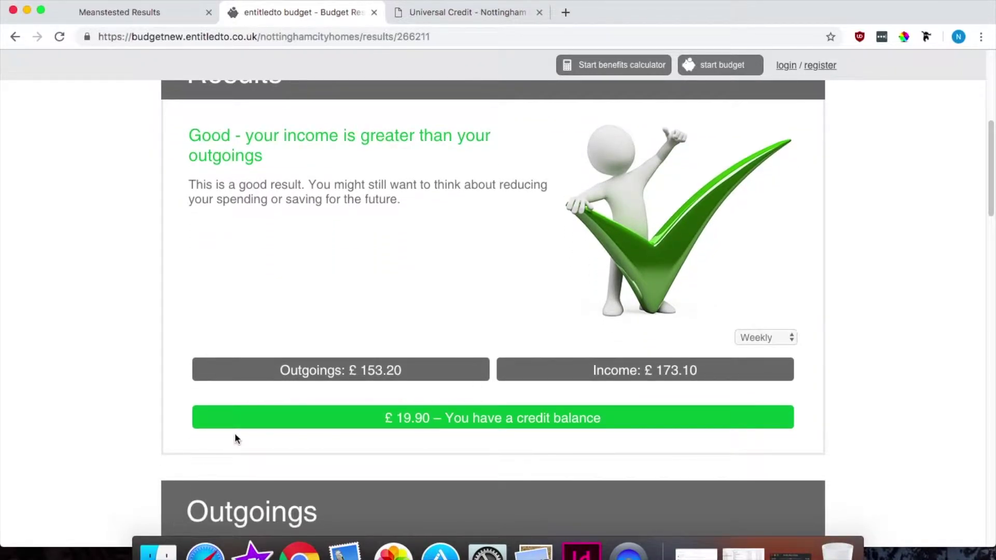
{"action": "left_click_drag", "start_coordinate": [279, 373], "coordinate": [411, 373]}
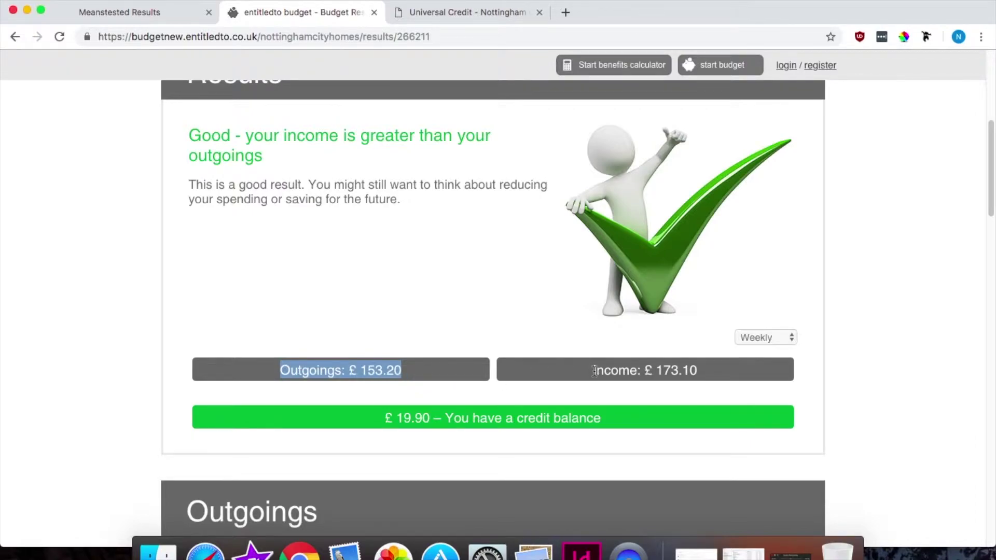
{"action": "left_click_drag", "start_coordinate": [593, 370], "coordinate": [723, 374]}
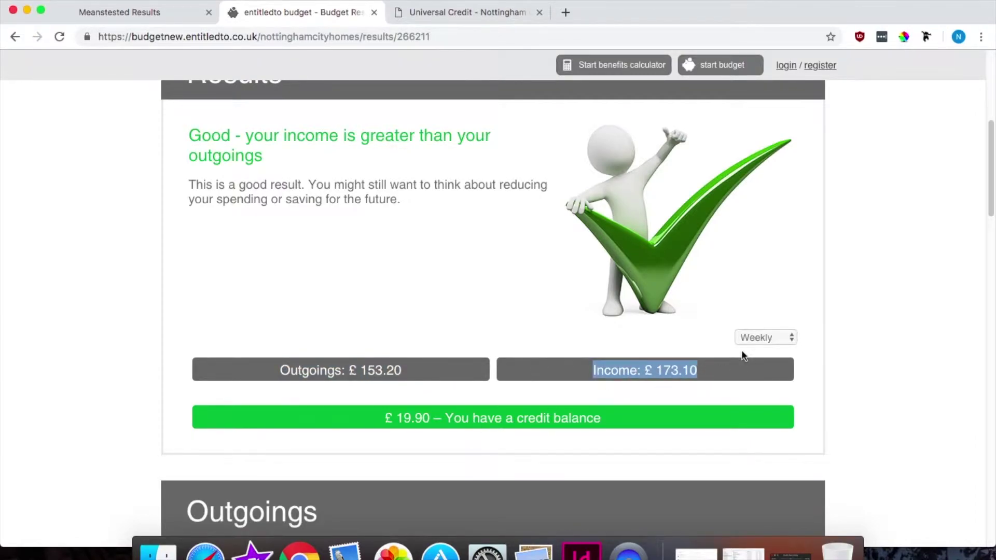
Step: Switch the results period through fortnightly and 4-weekly, settling on Monthly: £663.88 outgoings, £750.10 income
{"action": "left_click", "coordinate": [752, 338]}
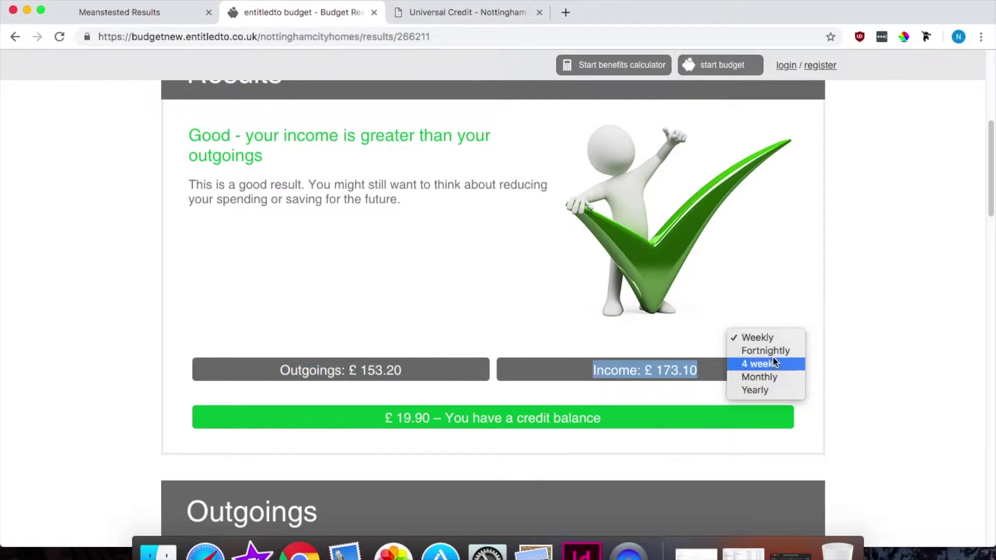
{"action": "left_click", "coordinate": [774, 353]}
{"action": "left_click", "coordinate": [765, 337]}
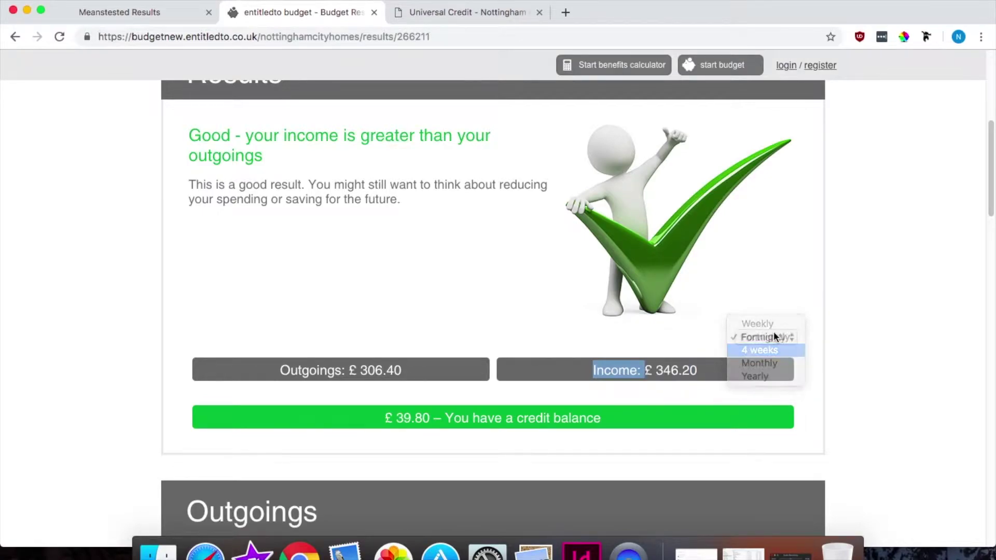
{"action": "left_click", "coordinate": [764, 351]}
{"action": "left_click", "coordinate": [775, 336]}
{"action": "left_click", "coordinate": [776, 351]}
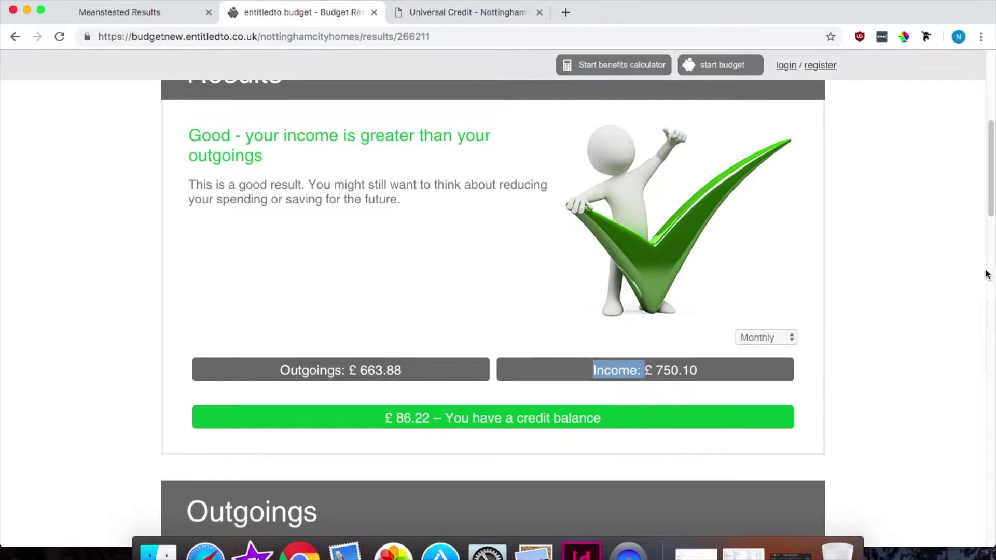
{"action": "left_click_drag", "start_coordinate": [993, 198], "coordinate": [991, 277]}
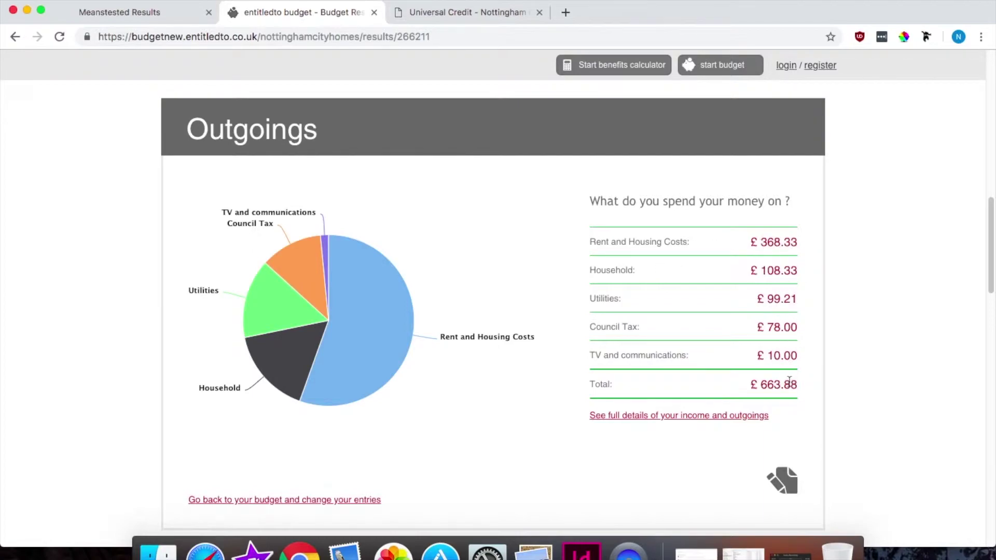
Step: Open the full income and outgoings details link in a new tab
{"action": "right_click", "coordinate": [730, 419]}
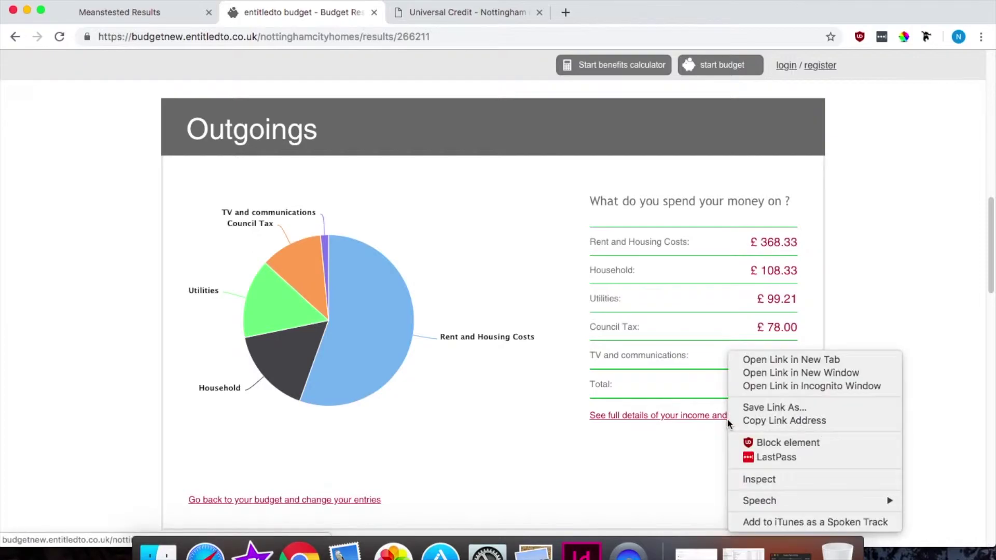
{"action": "key", "text": "Escape"}
{"action": "left_click", "coordinate": [729, 416]}
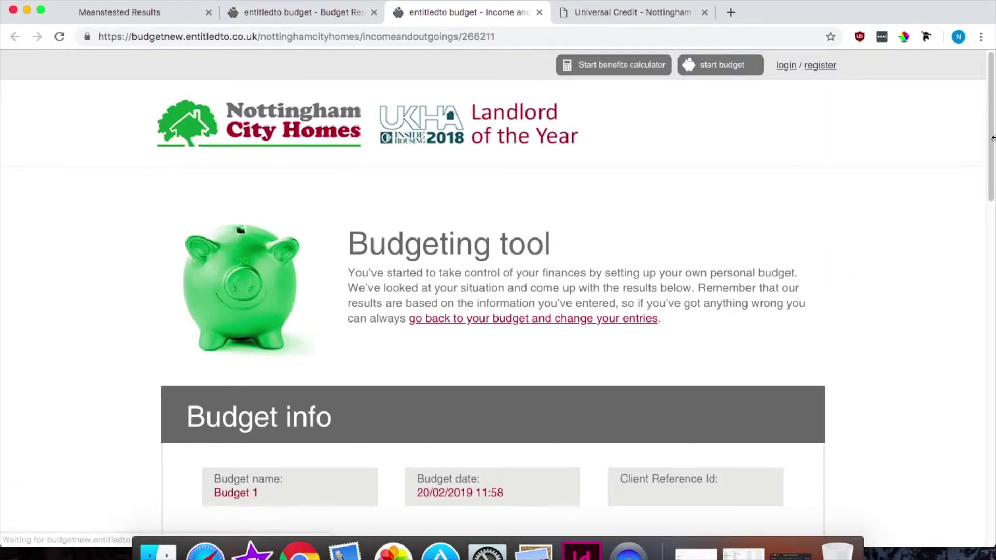
Step: Review the itemised tables (£173.10 weekly income, £153.20 outgoings), then return to the outgoings breakdown
{"action": "left_click", "coordinate": [292, 13]}
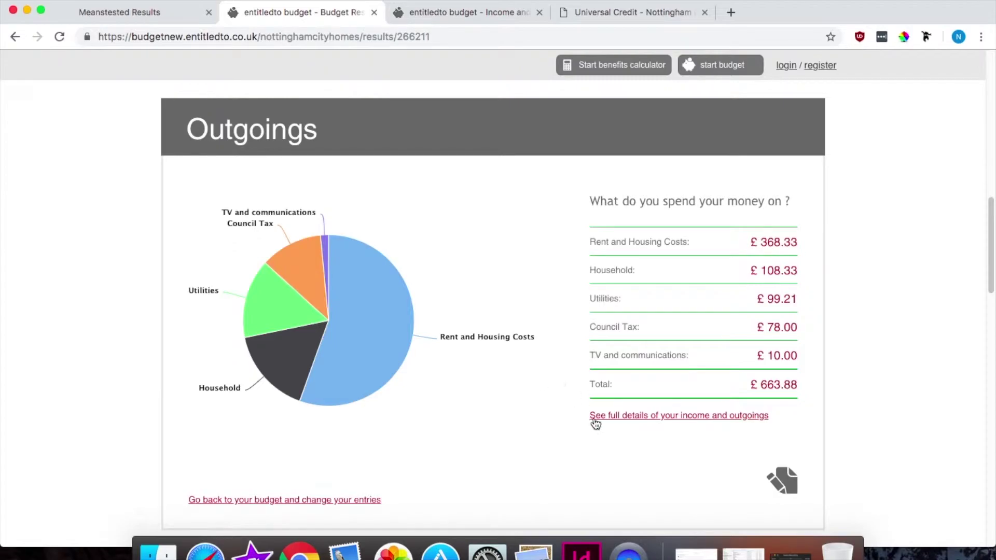
{"action": "left_click", "coordinate": [491, 10]}
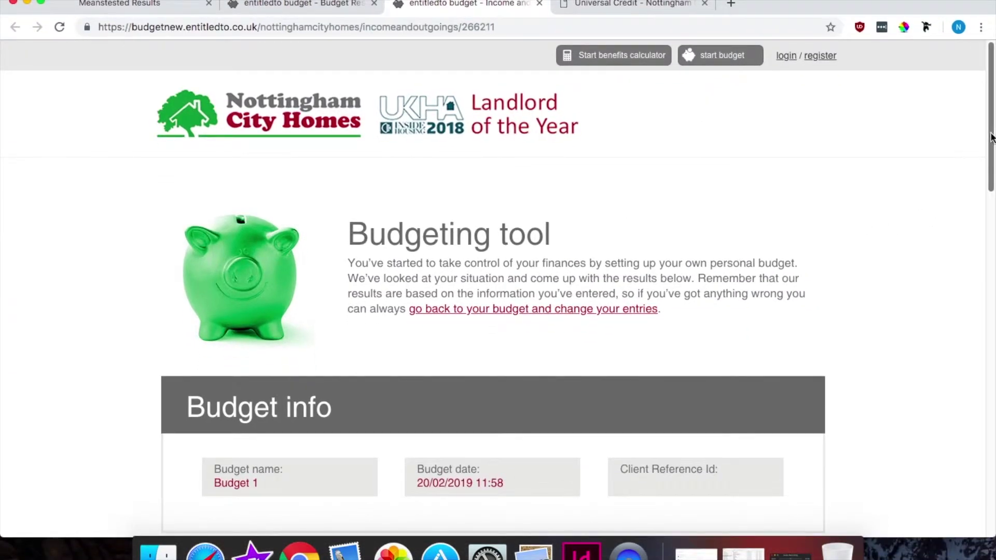
{"action": "left_click_drag", "start_coordinate": [991, 138], "coordinate": [982, 304]}
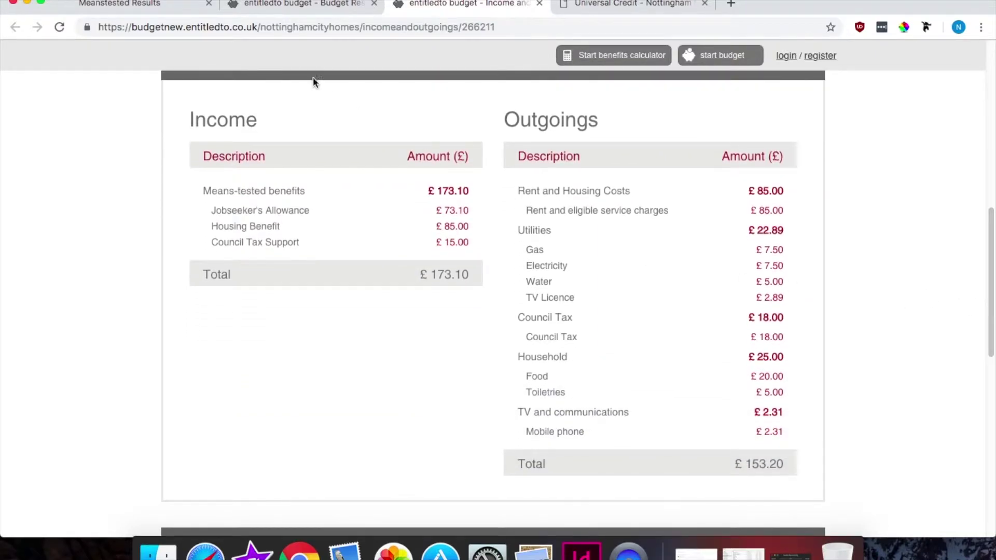
{"action": "left_click", "coordinate": [310, 3]}
{"action": "left_click_drag", "start_coordinate": [991, 275], "coordinate": [990, 307]}
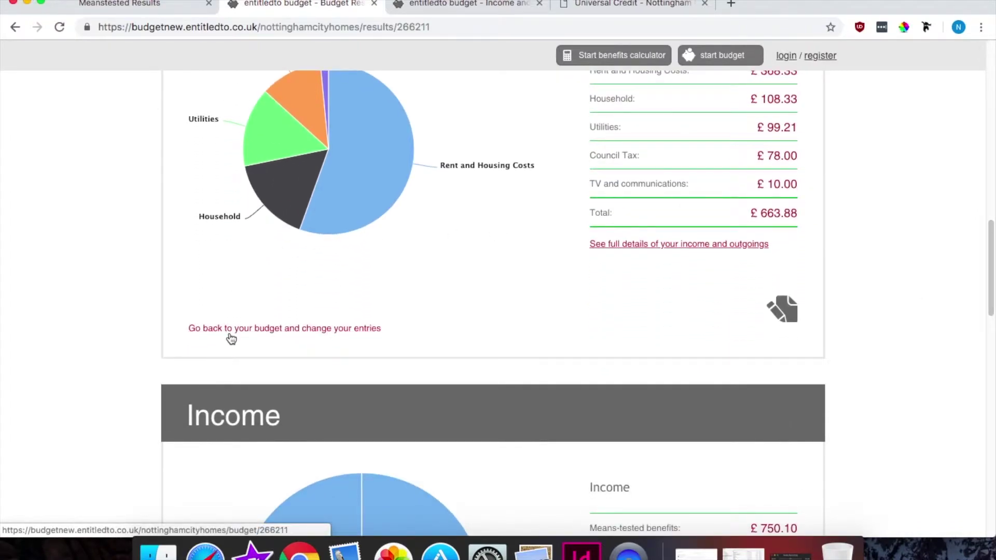
Step: Scroll past the Income chart to 'Your money, your choices' and 'Get your results', highlighting the rainy-day sentence
{"action": "left_click_drag", "start_coordinate": [992, 252], "coordinate": [992, 324]}
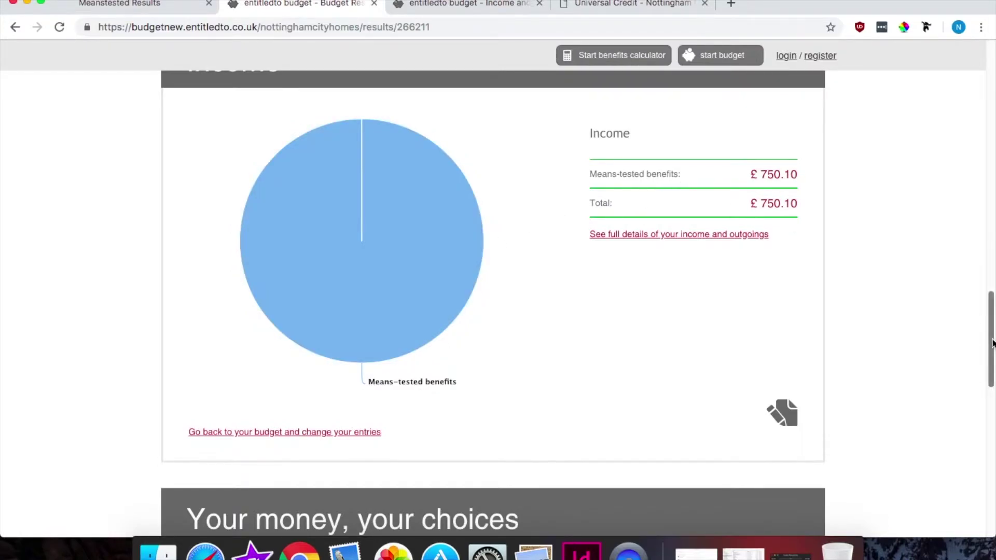
{"action": "scroll", "coordinate": [992, 346], "scroll_direction": "down", "scroll_amount": 1}
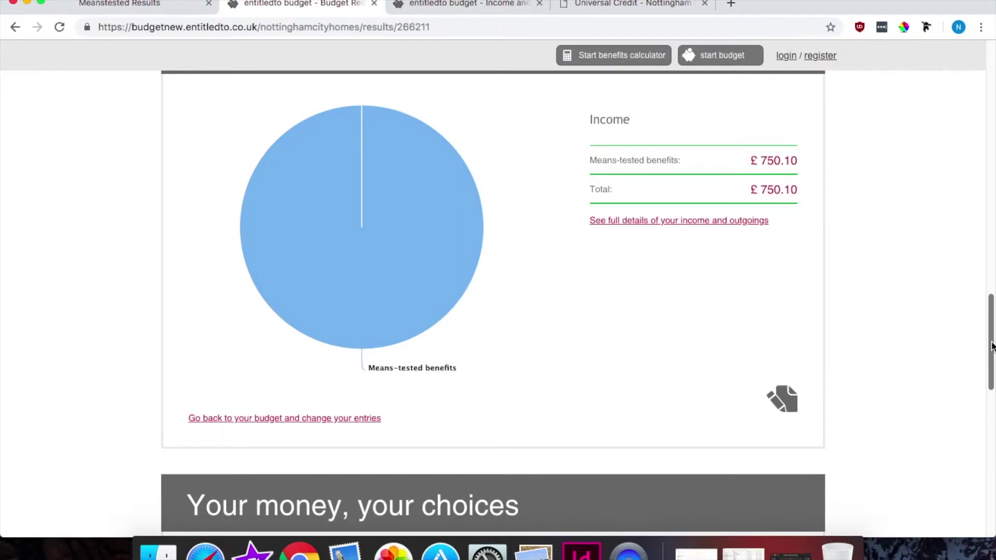
{"action": "left_click_drag", "start_coordinate": [992, 346], "coordinate": [992, 362]}
{"action": "left_click_drag", "start_coordinate": [990, 370], "coordinate": [990, 379]}
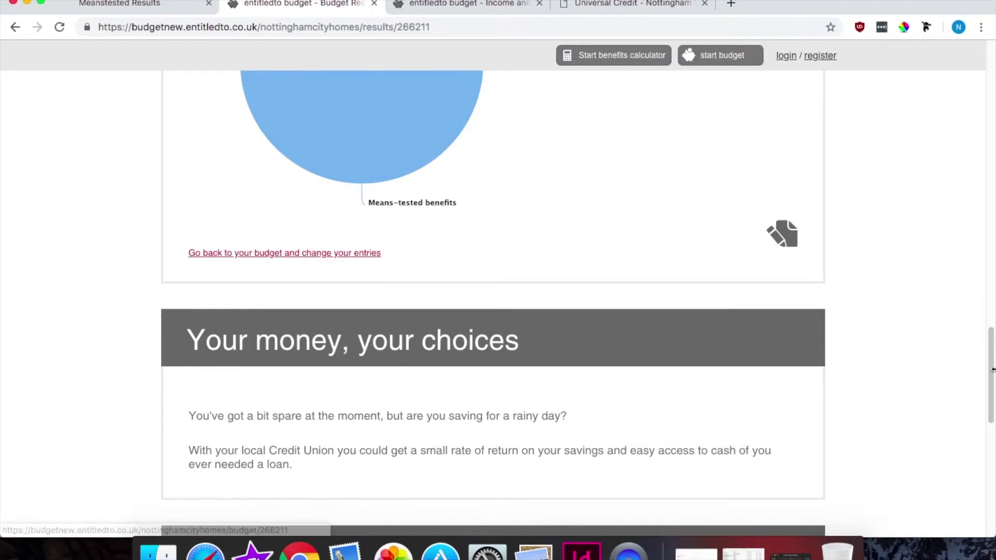
{"action": "left_click_drag", "start_coordinate": [990, 374], "coordinate": [989, 427]}
{"action": "left_click_drag", "start_coordinate": [229, 162], "coordinate": [568, 162]}
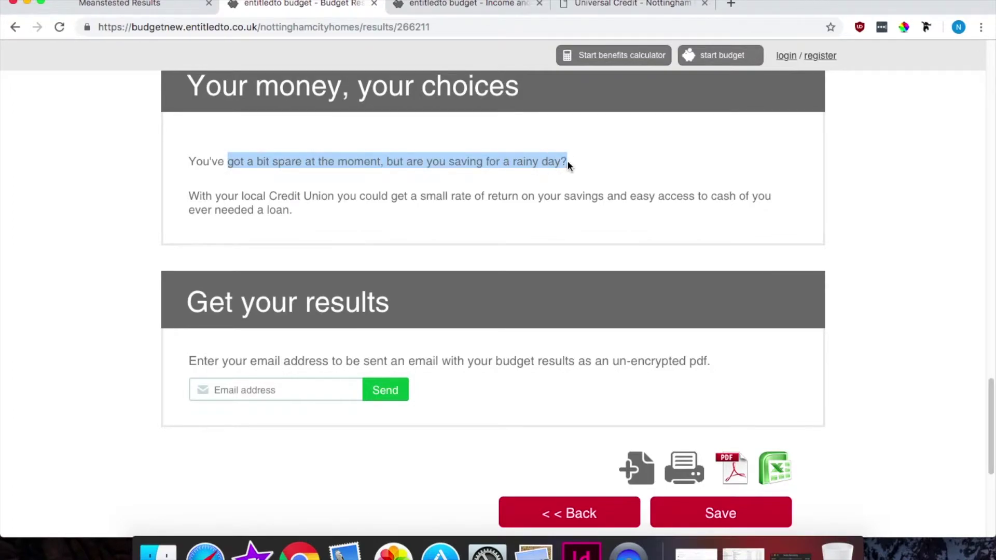
{"action": "left_click", "coordinate": [567, 164]}
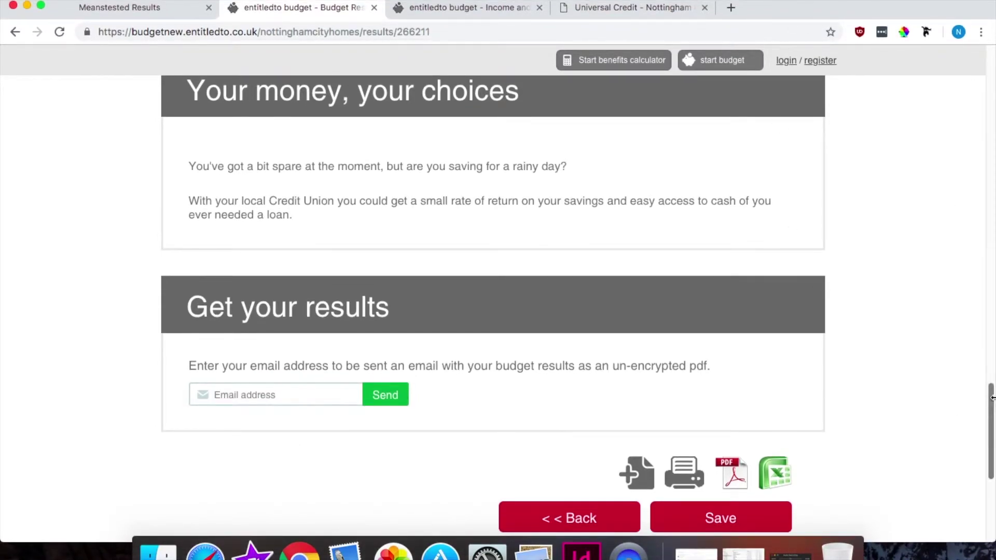
Step: Enter the user's e-mail address in the Get your results field, correcting a typo, and request the PDF
{"action": "scroll", "coordinate": [602, 346], "scroll_direction": "down", "scroll_amount": 1}
{"action": "left_click", "coordinate": [305, 342]}
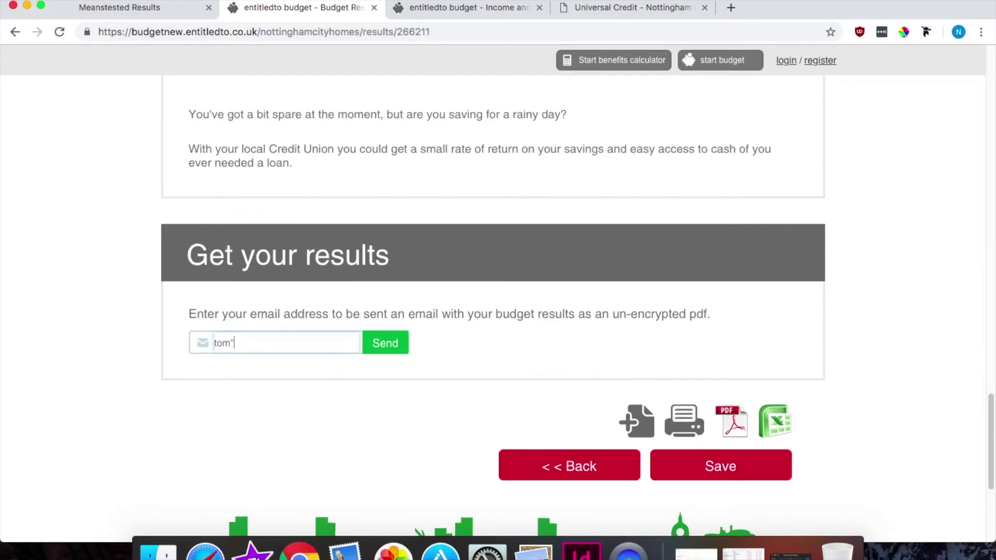
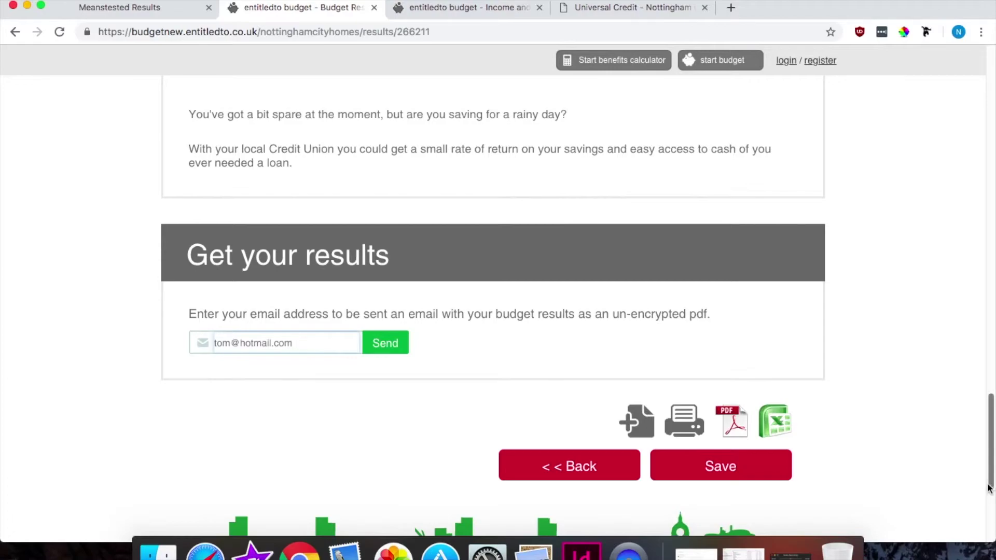
{"action": "scroll", "coordinate": [993, 469], "scroll_direction": "down", "scroll_amount": 1}
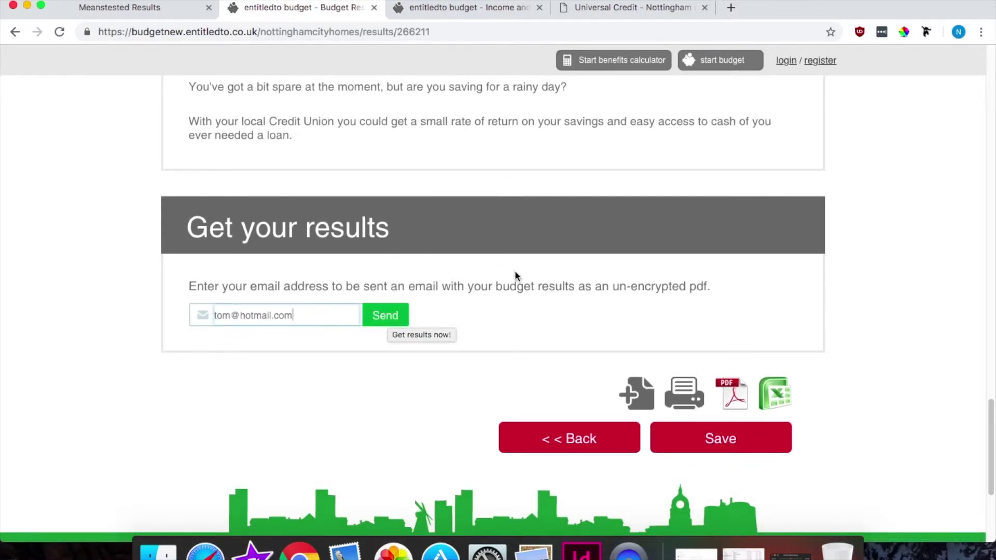
{"action": "left_click", "coordinate": [734, 395]}
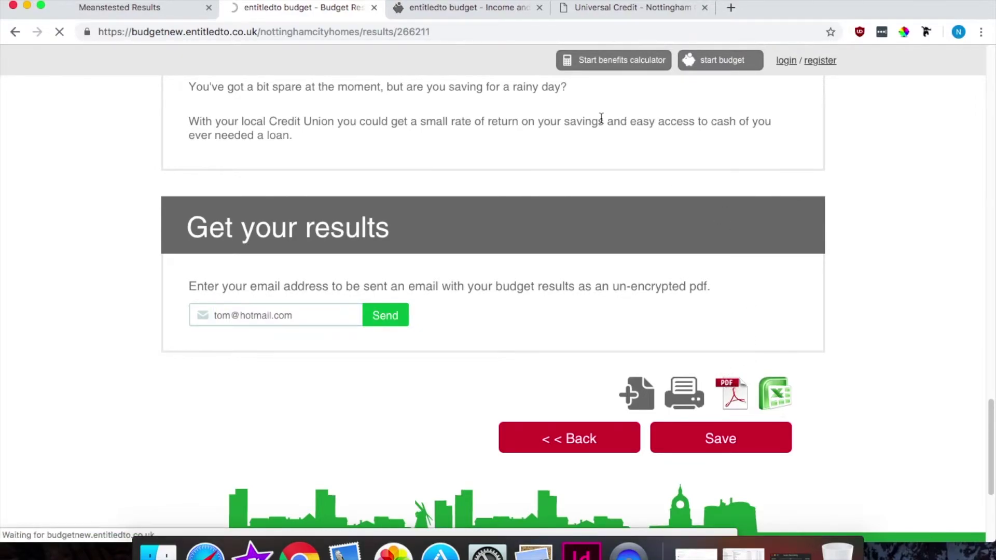
Step: Open budget (1).pdf and scroll through its 3 pages showing the £86.22 credit balance
{"action": "left_click", "coordinate": [73, 534]}
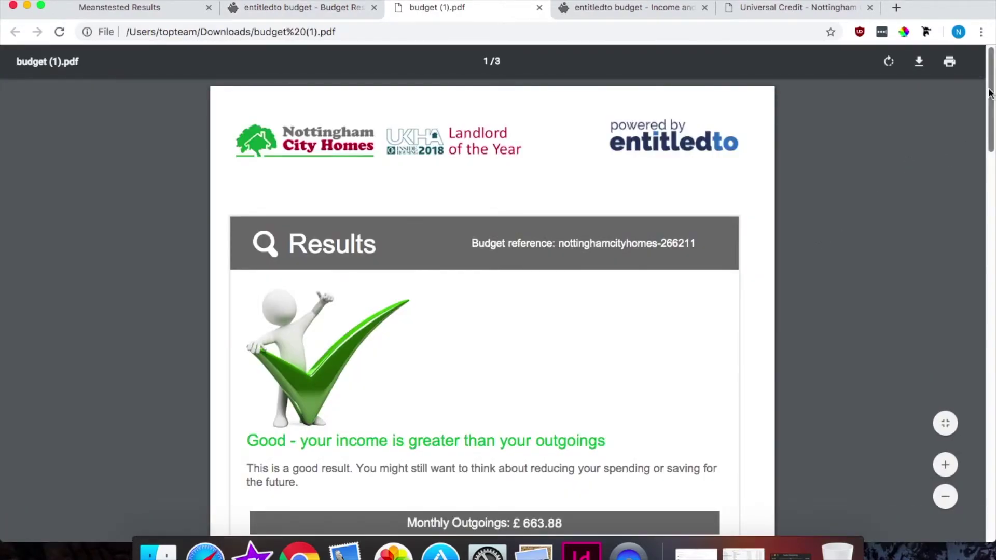
{"action": "scroll", "coordinate": [990, 111], "scroll_direction": "down", "scroll_amount": 2}
{"action": "left_click_drag", "start_coordinate": [990, 111], "coordinate": [995, 399]}
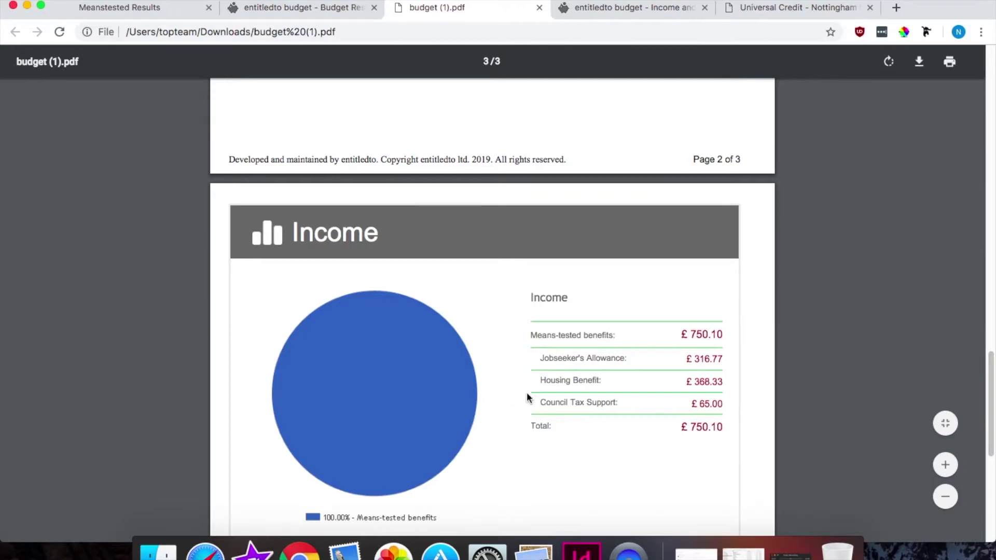
{"action": "left_click_drag", "start_coordinate": [991, 405], "coordinate": [993, 112]}
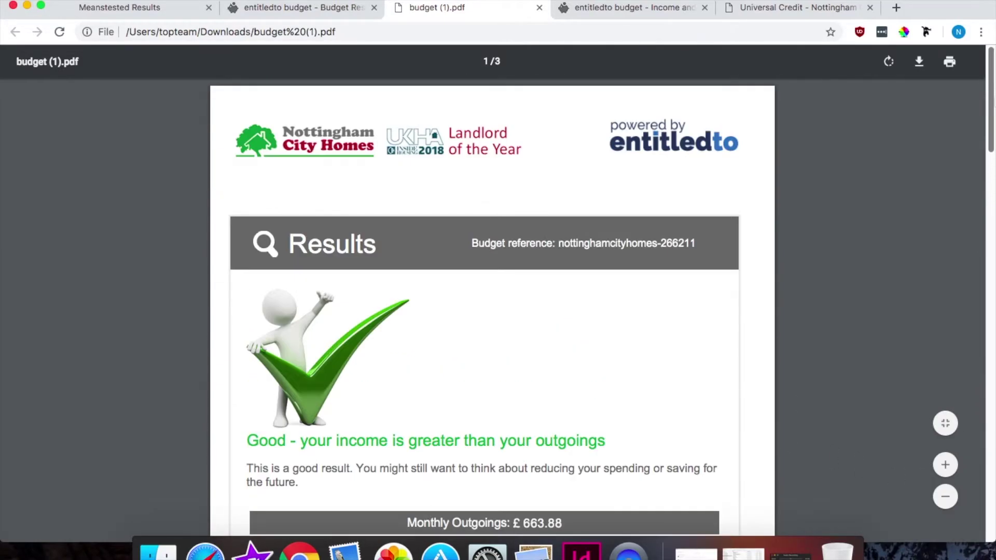
{"action": "scroll", "coordinate": [349, 196], "scroll_direction": "down", "scroll_amount": 3}
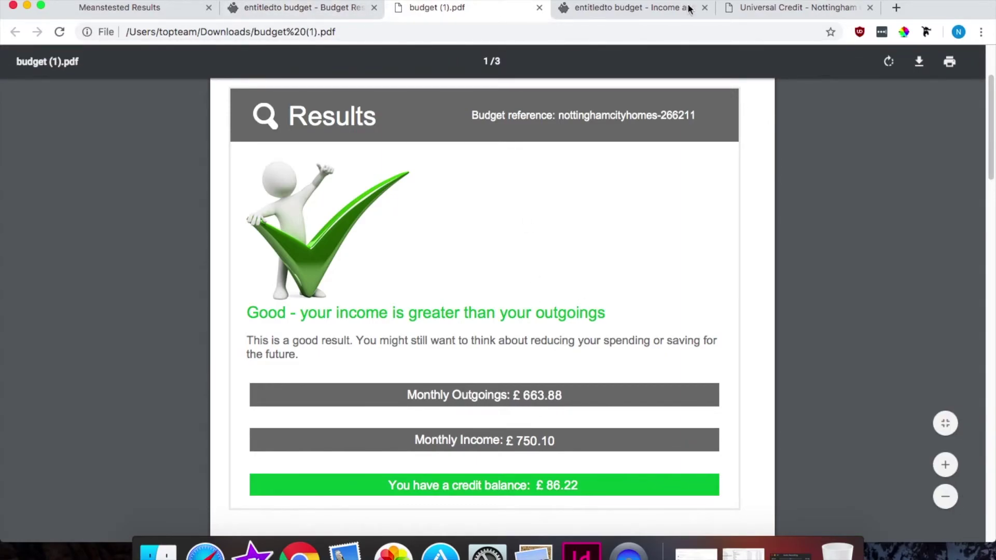
Step: Glance at the Universal Credit information tab, revisit the PDF, then return to the Budget Results tab
{"action": "left_click", "coordinate": [767, 6]}
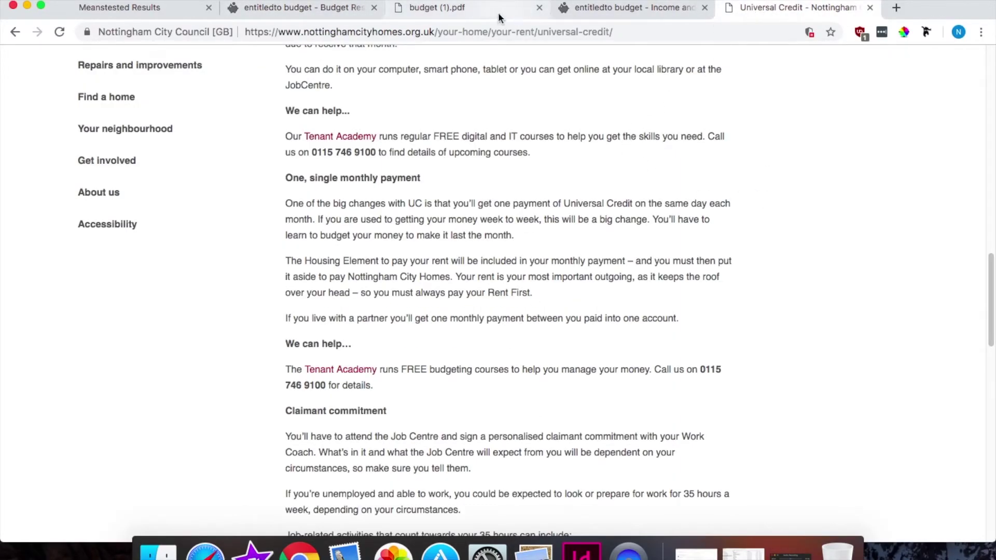
{"action": "left_click", "coordinate": [482, 8]}
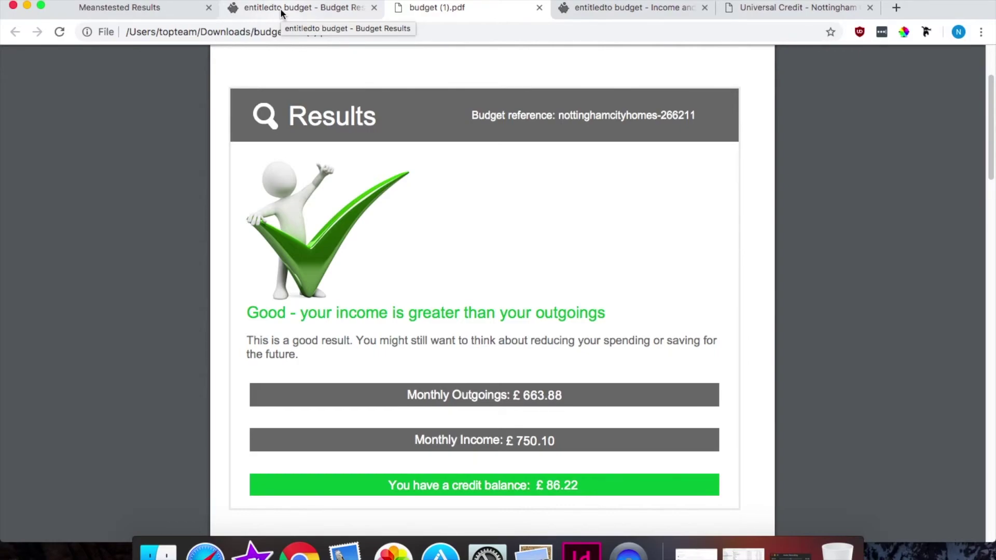
{"action": "left_click_drag", "start_coordinate": [990, 142], "coordinate": [987, 99]}
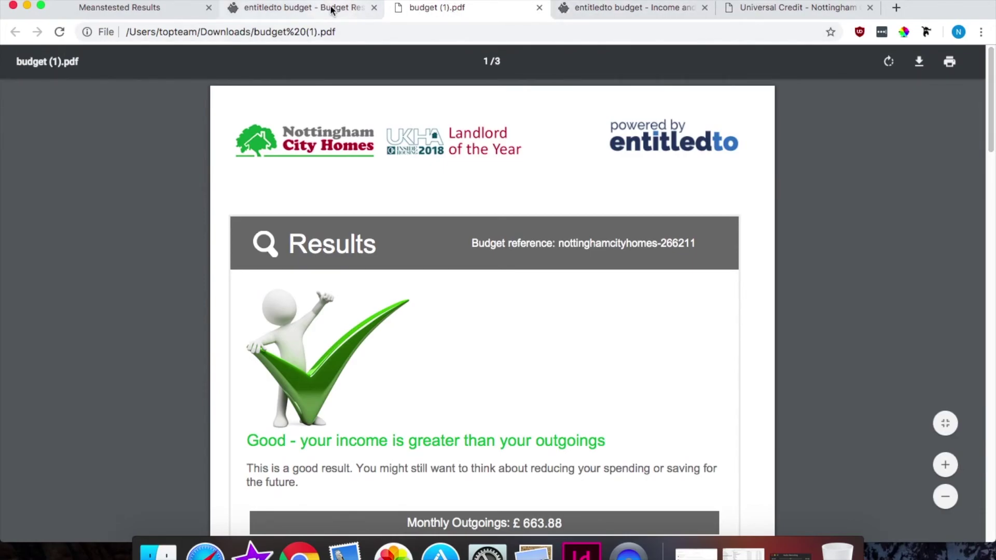
{"action": "left_click", "coordinate": [331, 9]}
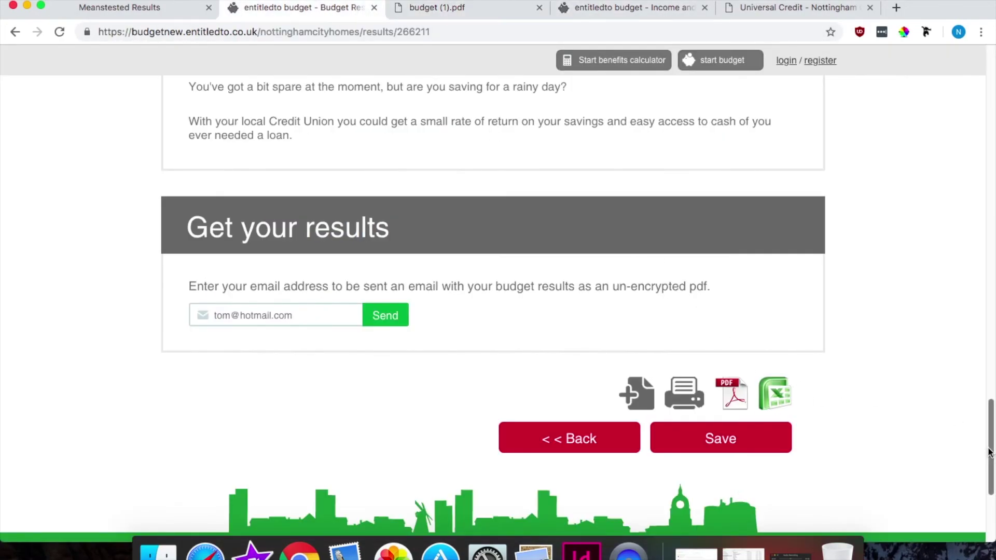
{"action": "left_click_drag", "start_coordinate": [991, 450], "coordinate": [991, 86]}
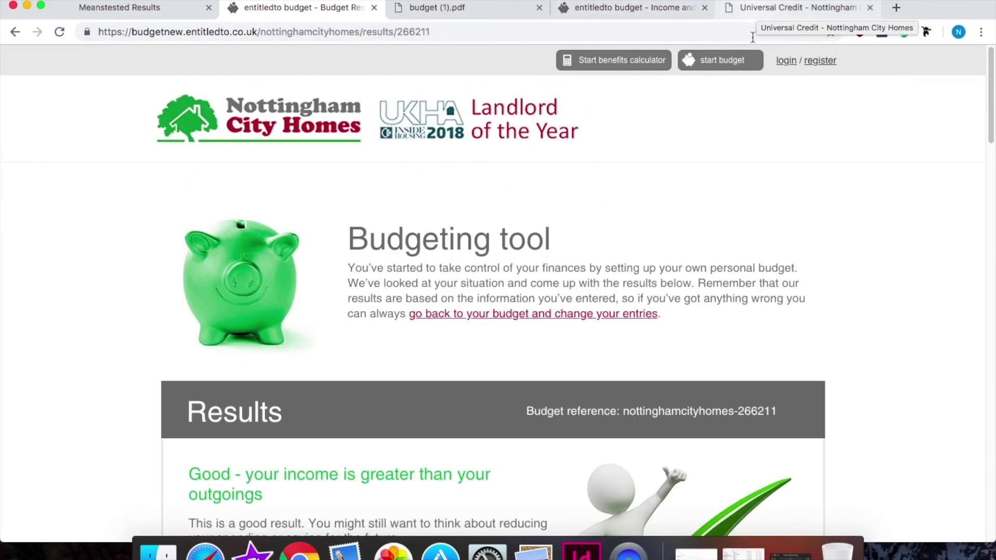
{"action": "left_click_drag", "start_coordinate": [992, 131], "coordinate": [991, 144]}
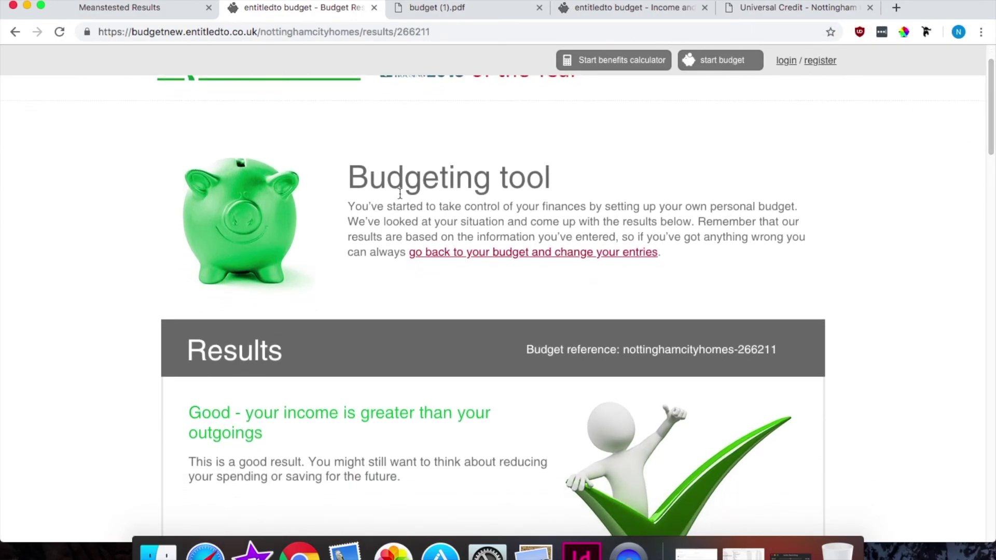
{"action": "left_click_drag", "start_coordinate": [359, 184], "coordinate": [621, 240]}
{"action": "left_click", "coordinate": [719, 237]}
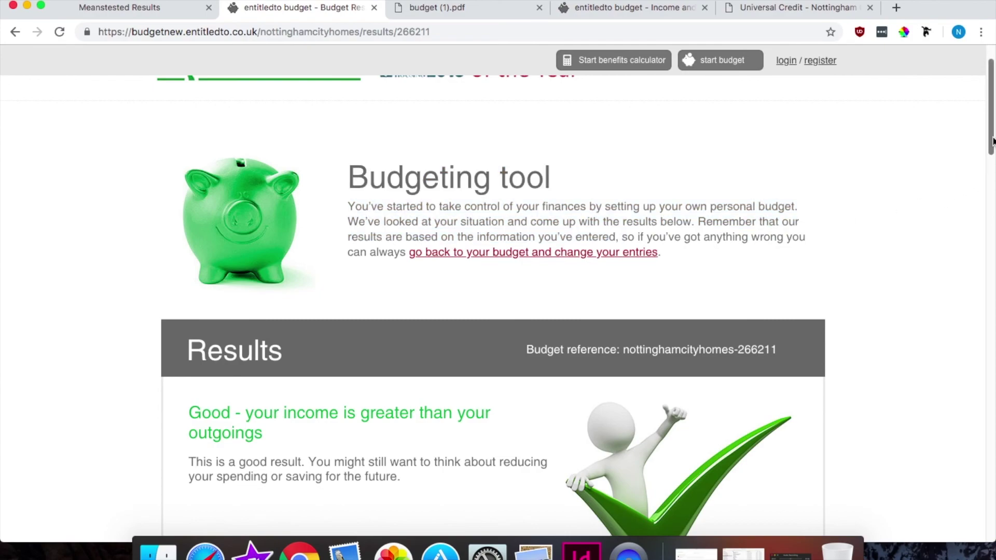
{"action": "left_click_drag", "start_coordinate": [992, 140], "coordinate": [992, 150]}
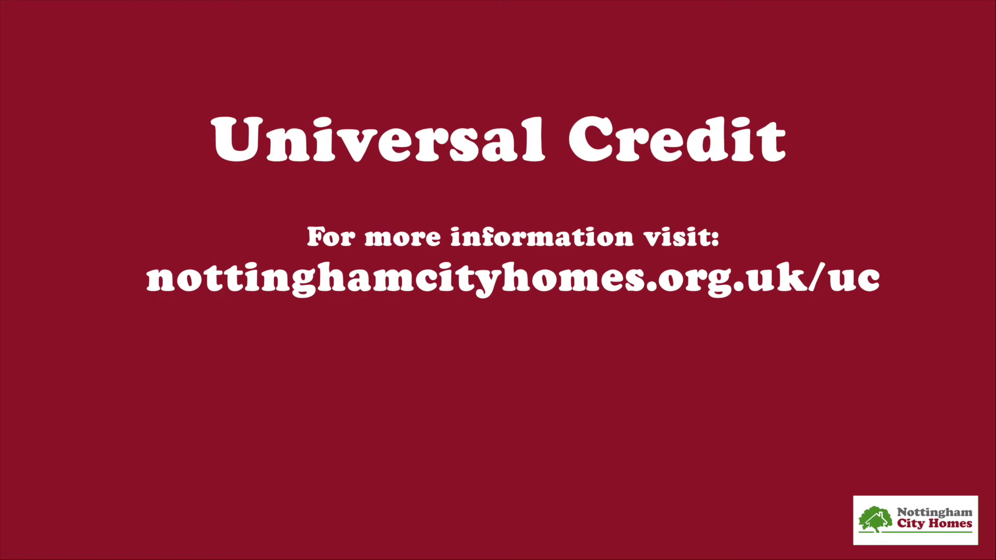